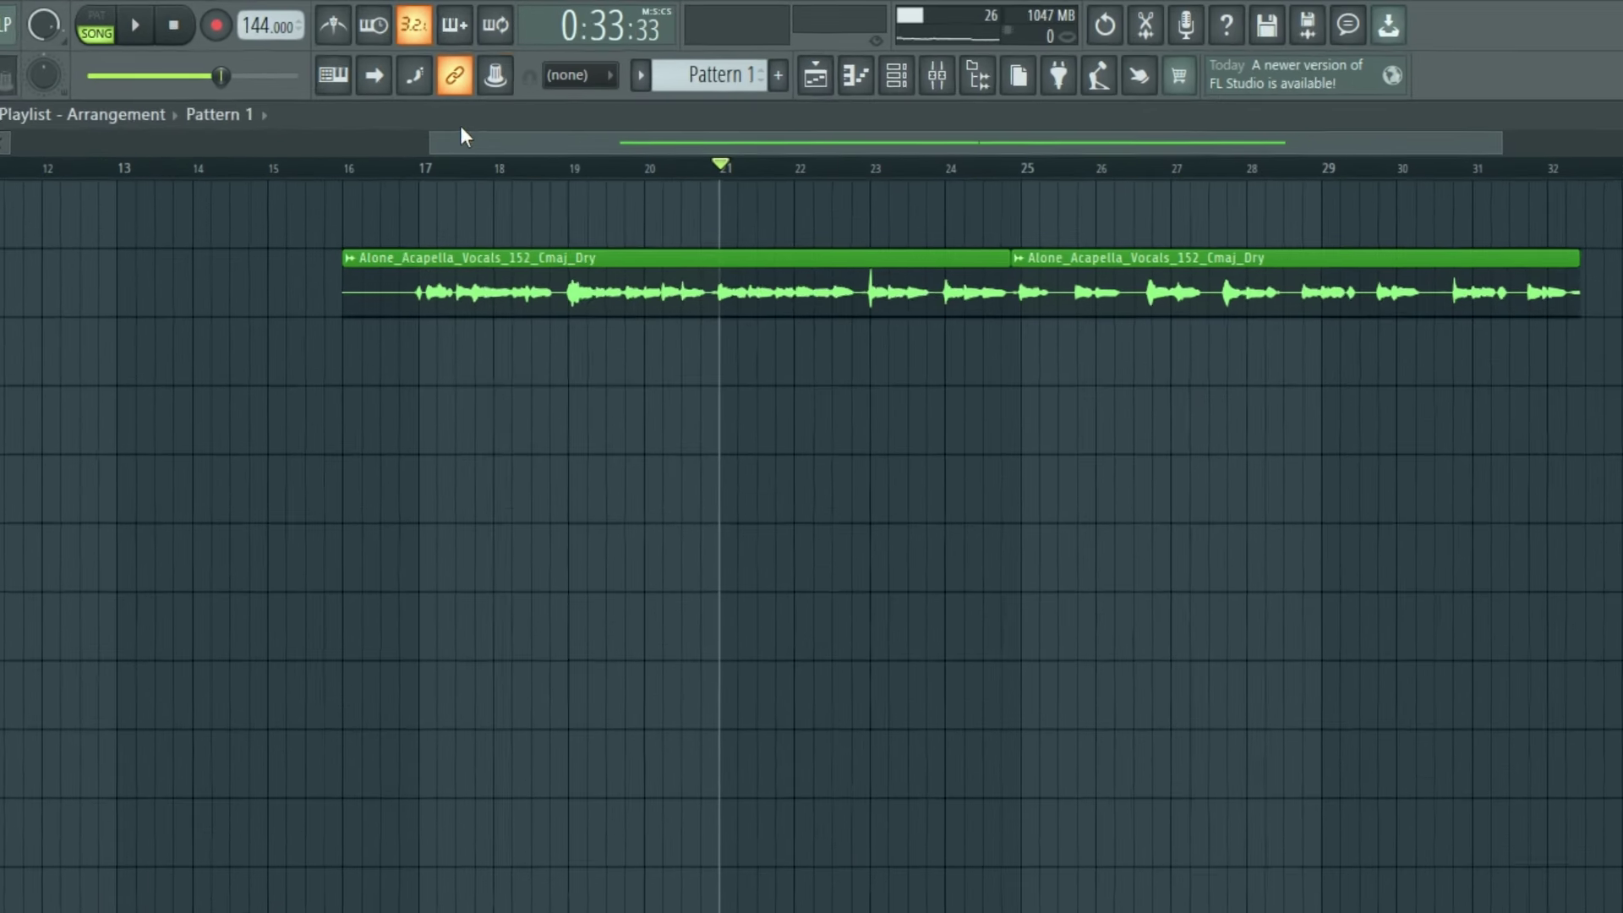
- Play back the Alone_Acapella vocal clip from its beginning, near bar 16, and stop playback
{"action": "left_click", "coordinate": [385, 165]}
{"action": "key", "text": "space"}
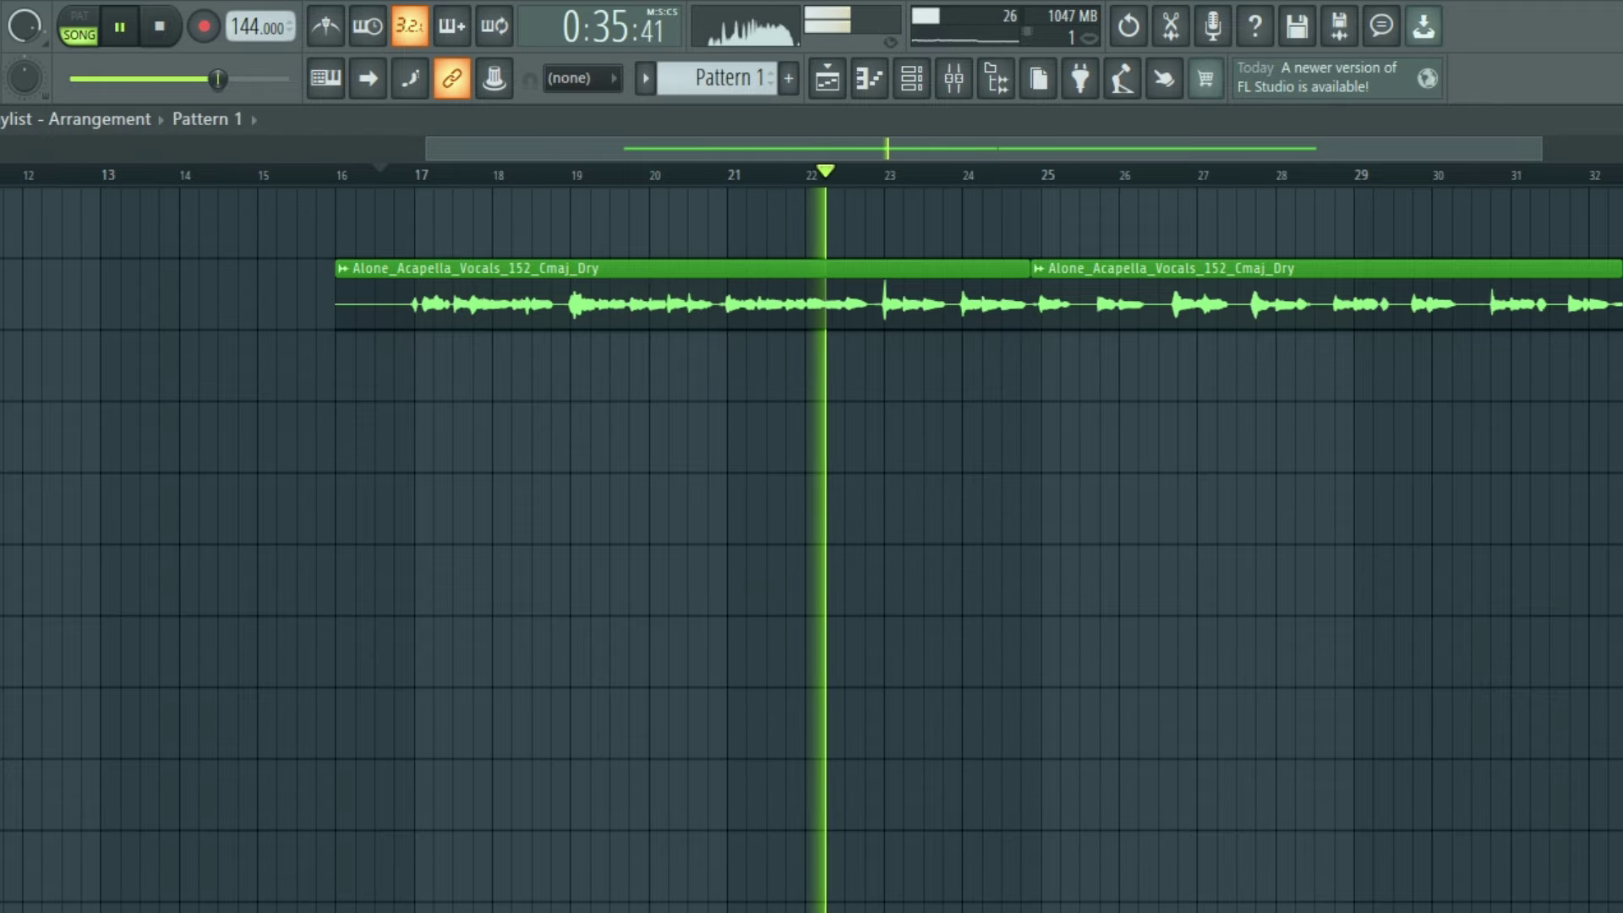
{"action": "key", "text": "space"}
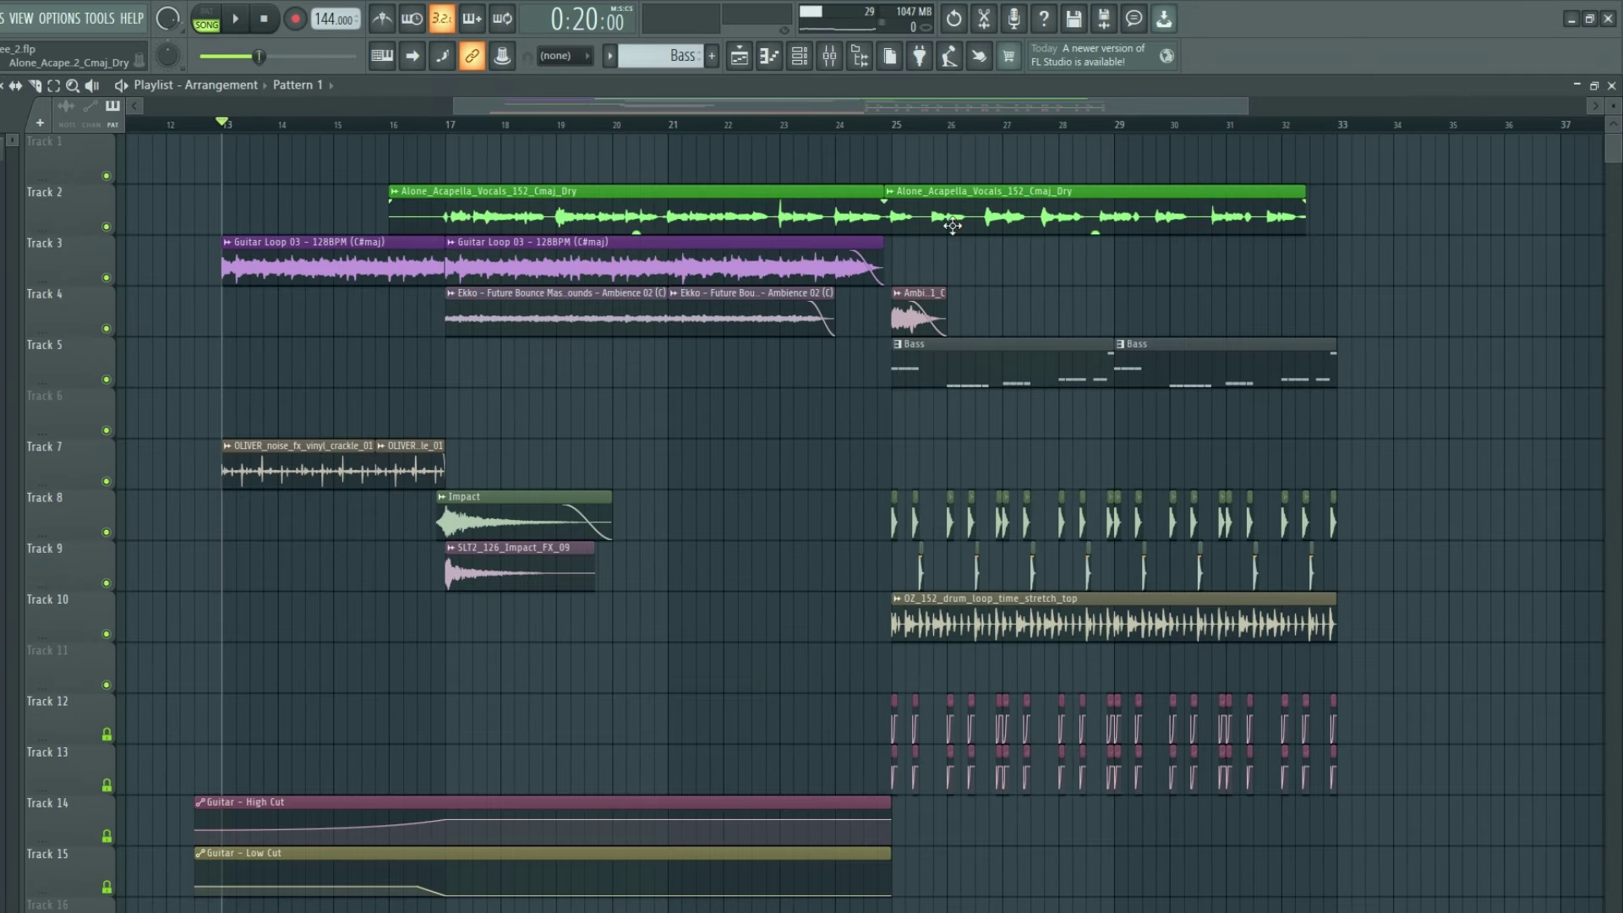
- Play the arrangement with the vocals, stop it, and solo the lead vocal on Track 2
{"action": "key", "text": "t"}
{"action": "left_click_drag", "start_coordinate": [953, 225], "coordinate": [779, 200]}
{"action": "key", "text": "space"}
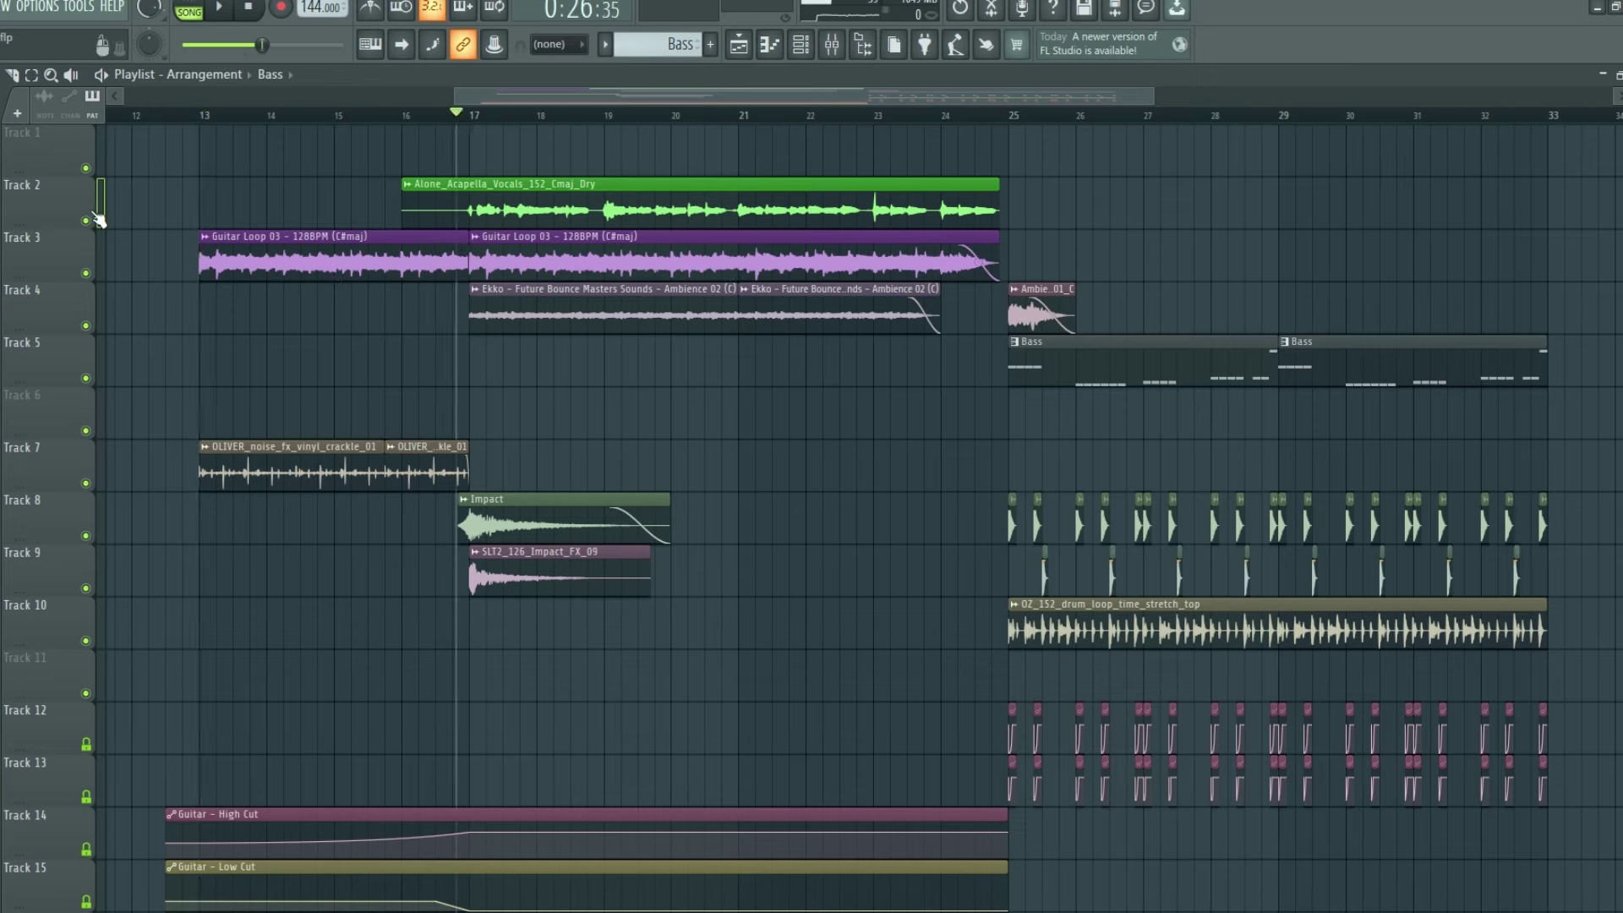
{"action": "left_click", "coordinate": [95, 218], "text": "ctrl"}
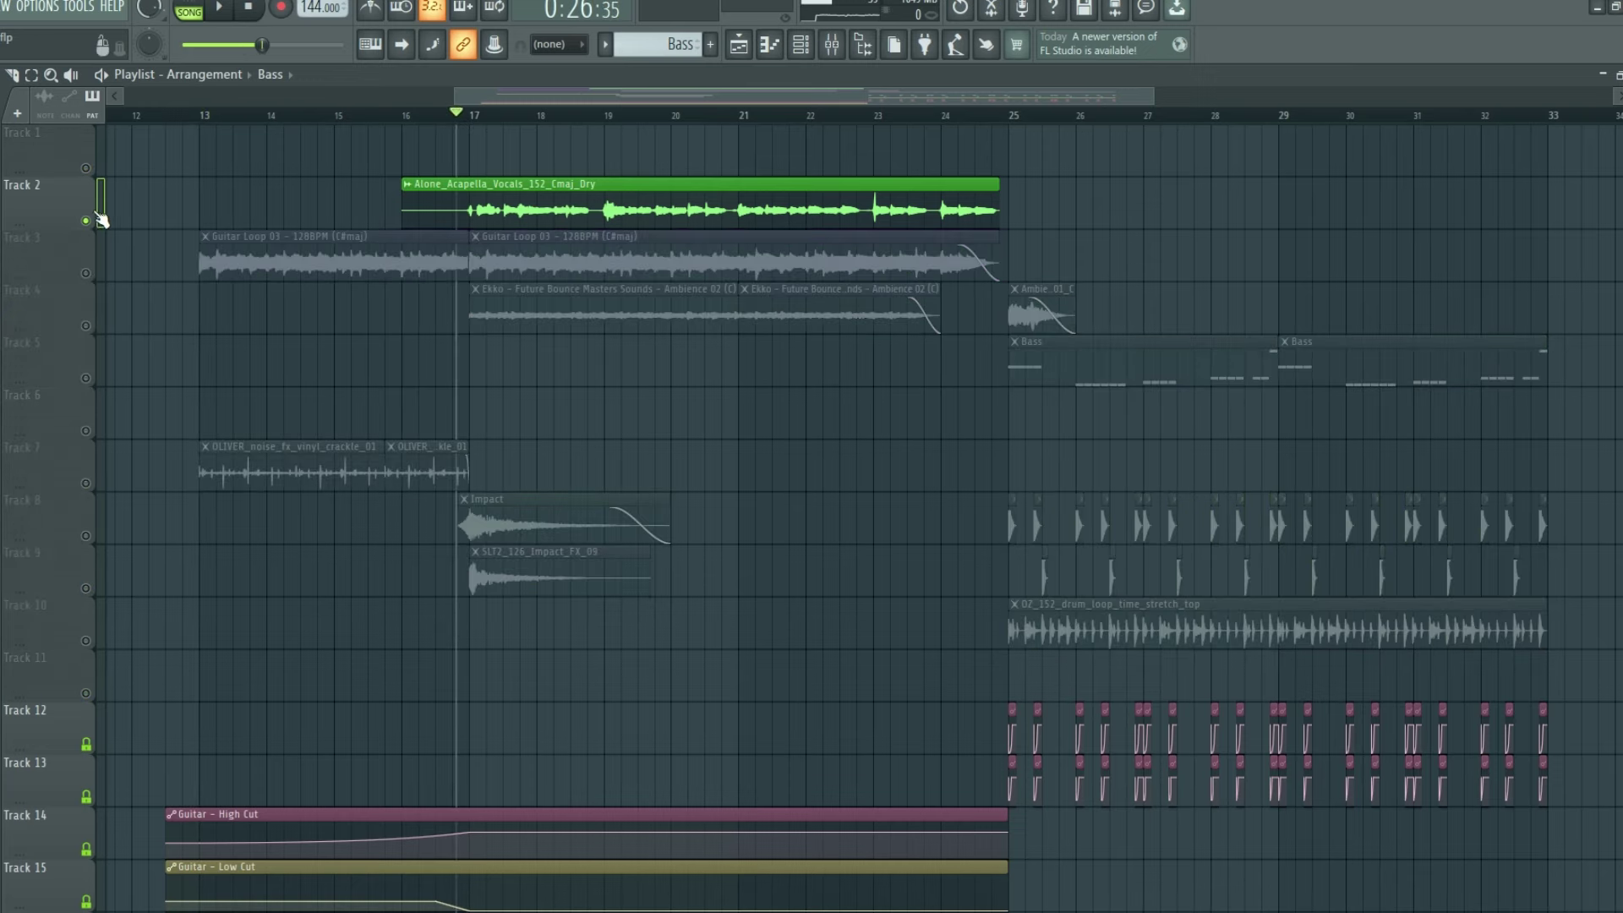
{"action": "left_click", "coordinate": [607, 201]}
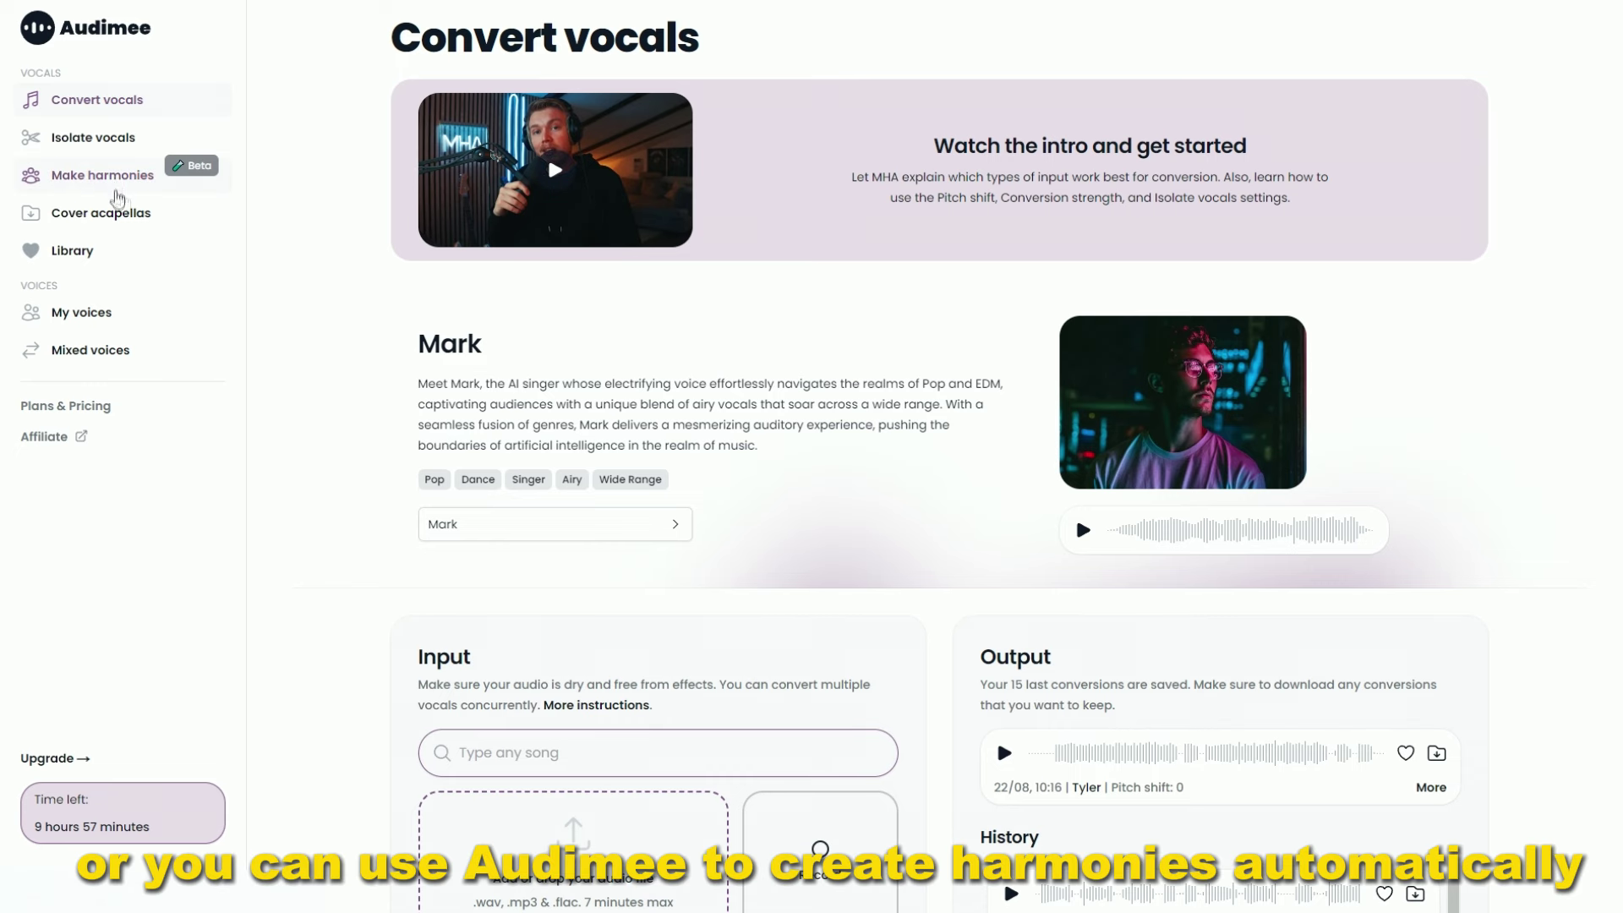
- Switch to Audimee's harmony maker and set the input vocal's key to C Maj
{"action": "left_click", "coordinate": [117, 191]}
{"action": "scroll", "coordinate": [664, 319], "scroll_direction": "down", "scroll_amount": 3}
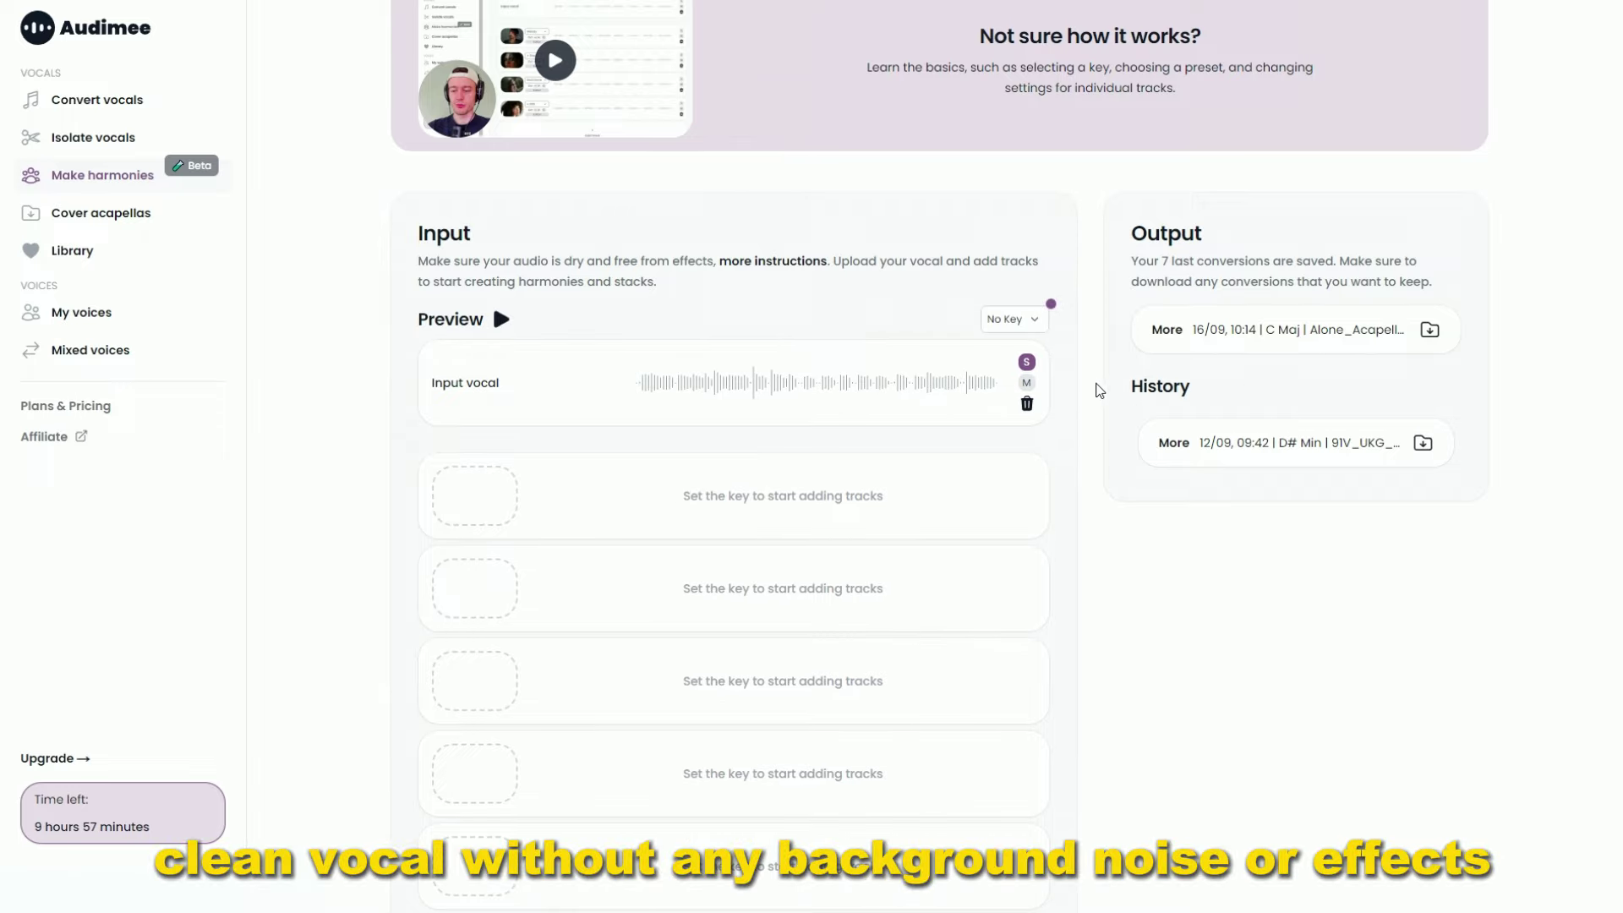
{"action": "left_click", "coordinate": [1012, 319]}
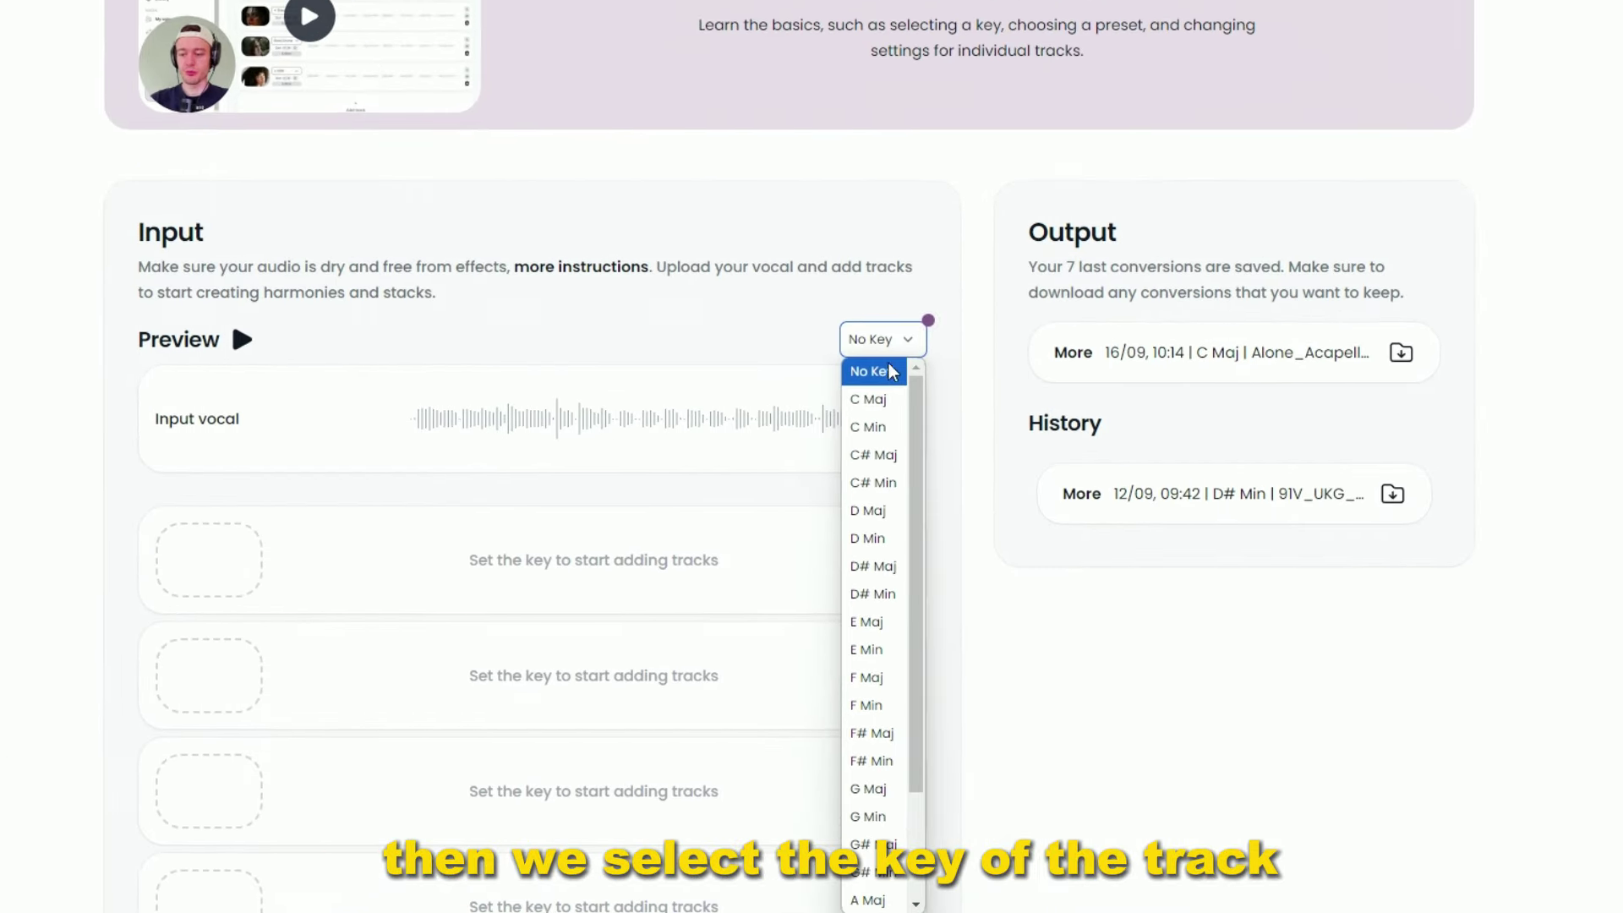
{"action": "left_click", "coordinate": [885, 400]}
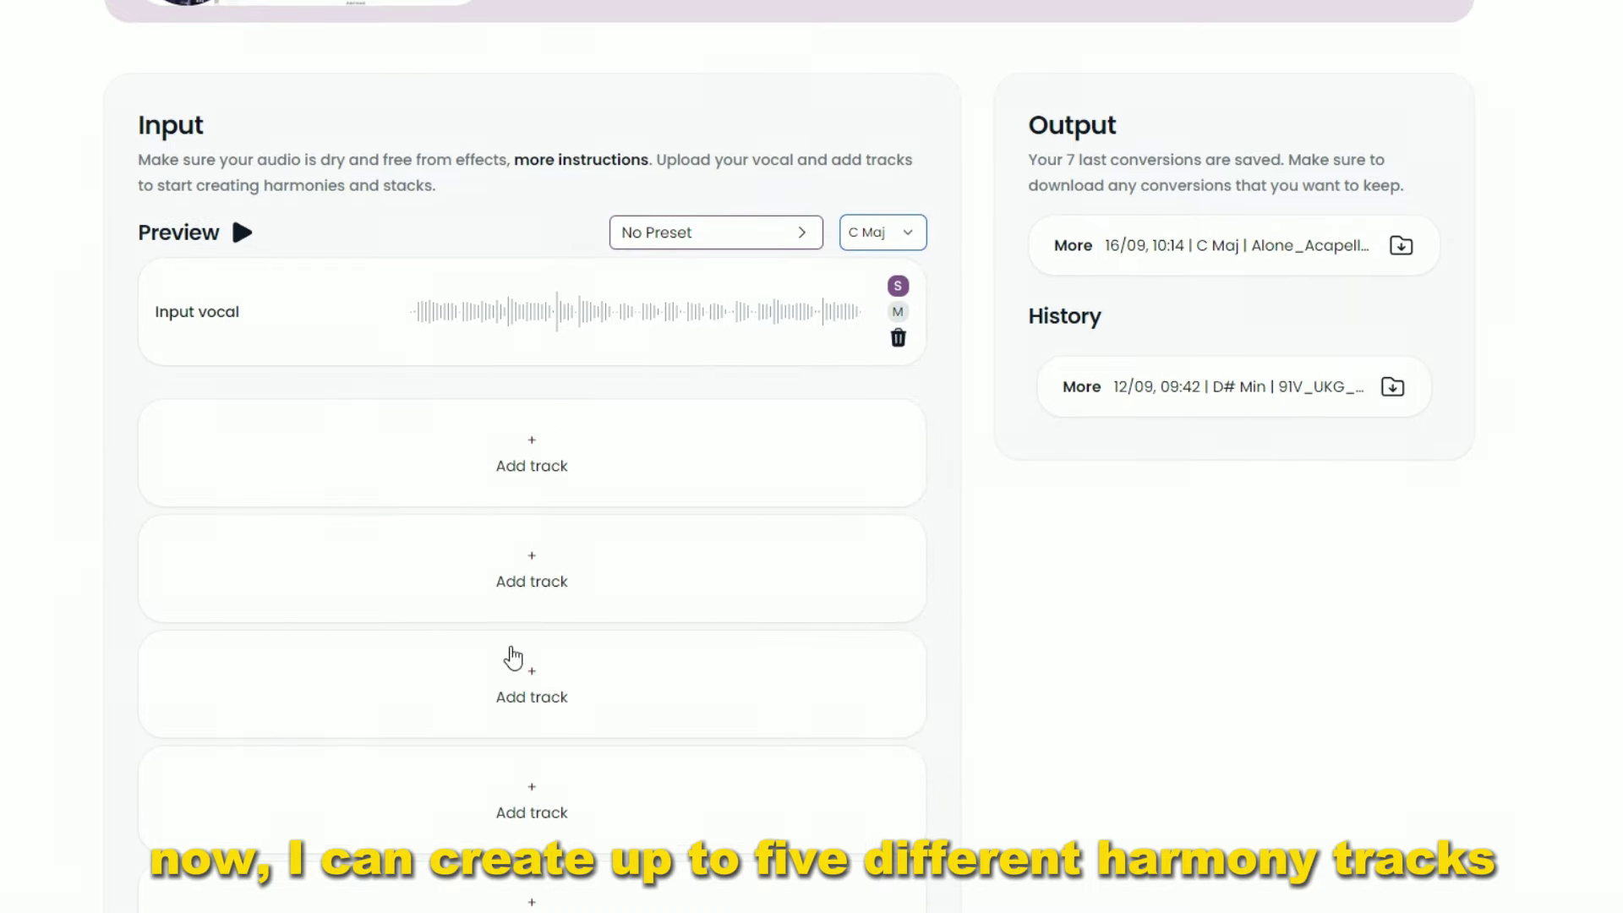
- Add one harmony track below the input vocal and browse its available harmony types
{"action": "left_click", "coordinate": [567, 465]}
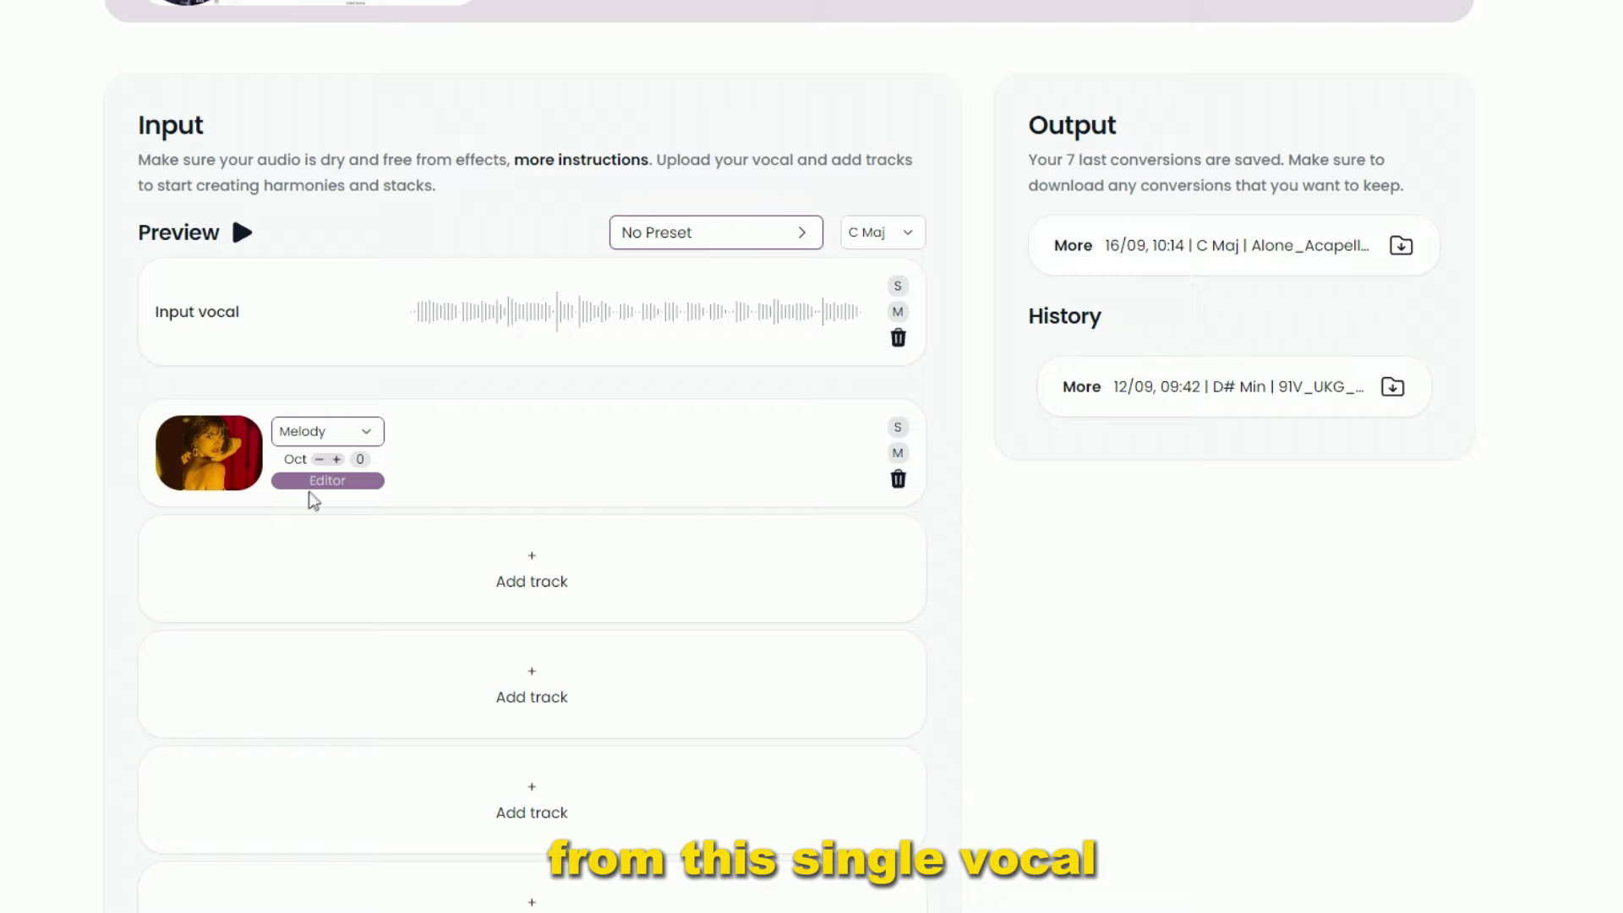
{"action": "left_click", "coordinate": [299, 436]}
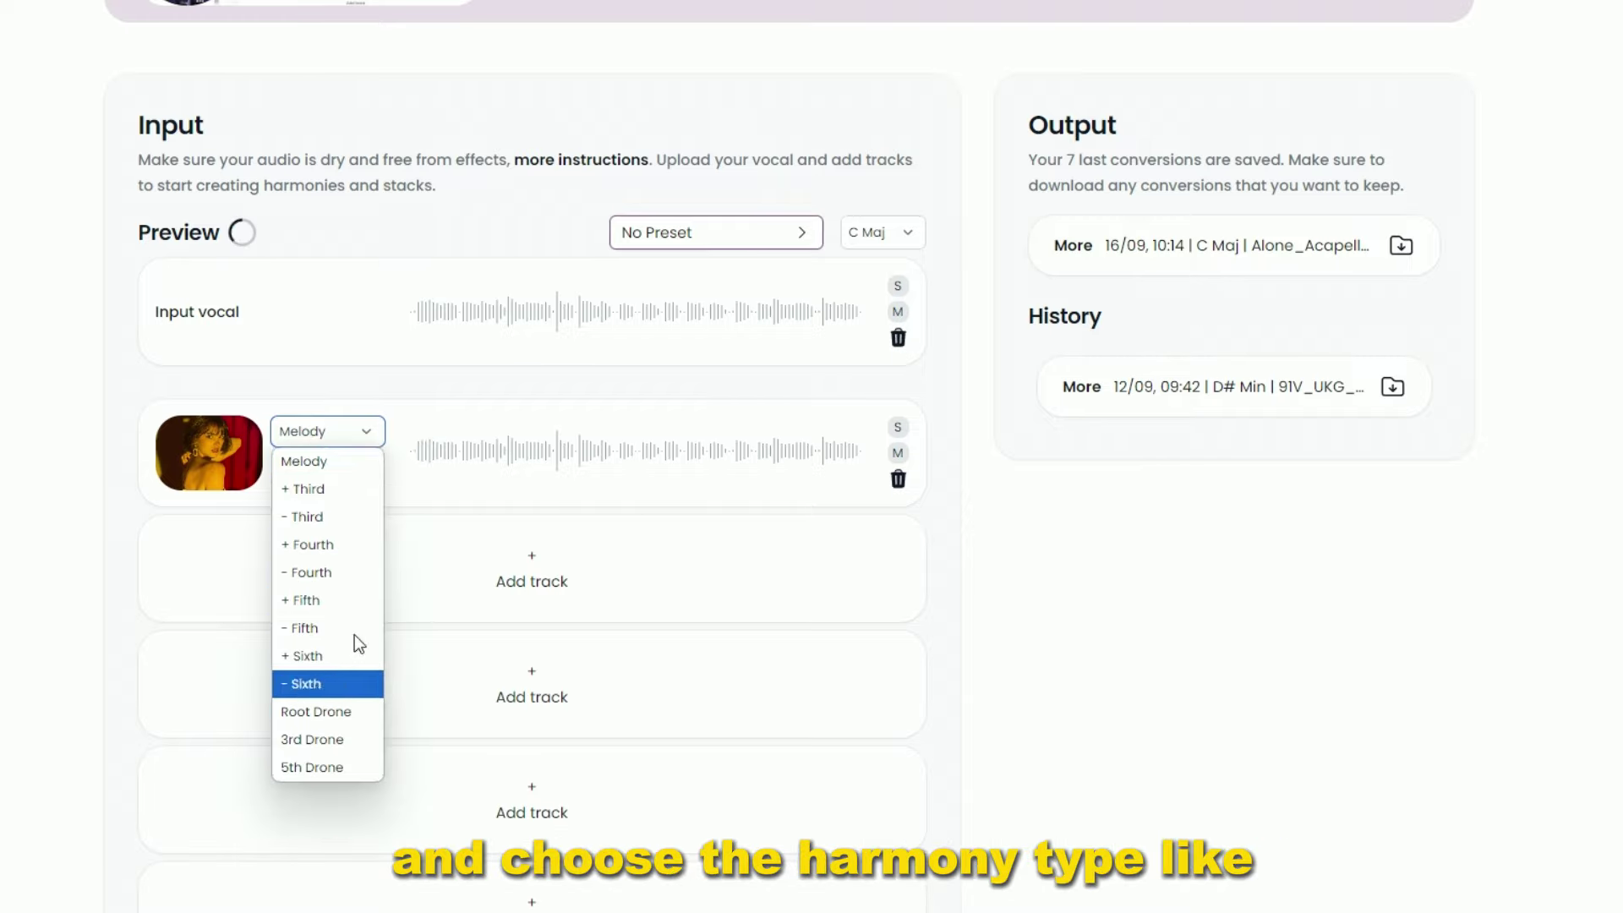
{"action": "left_click", "coordinate": [367, 426]}
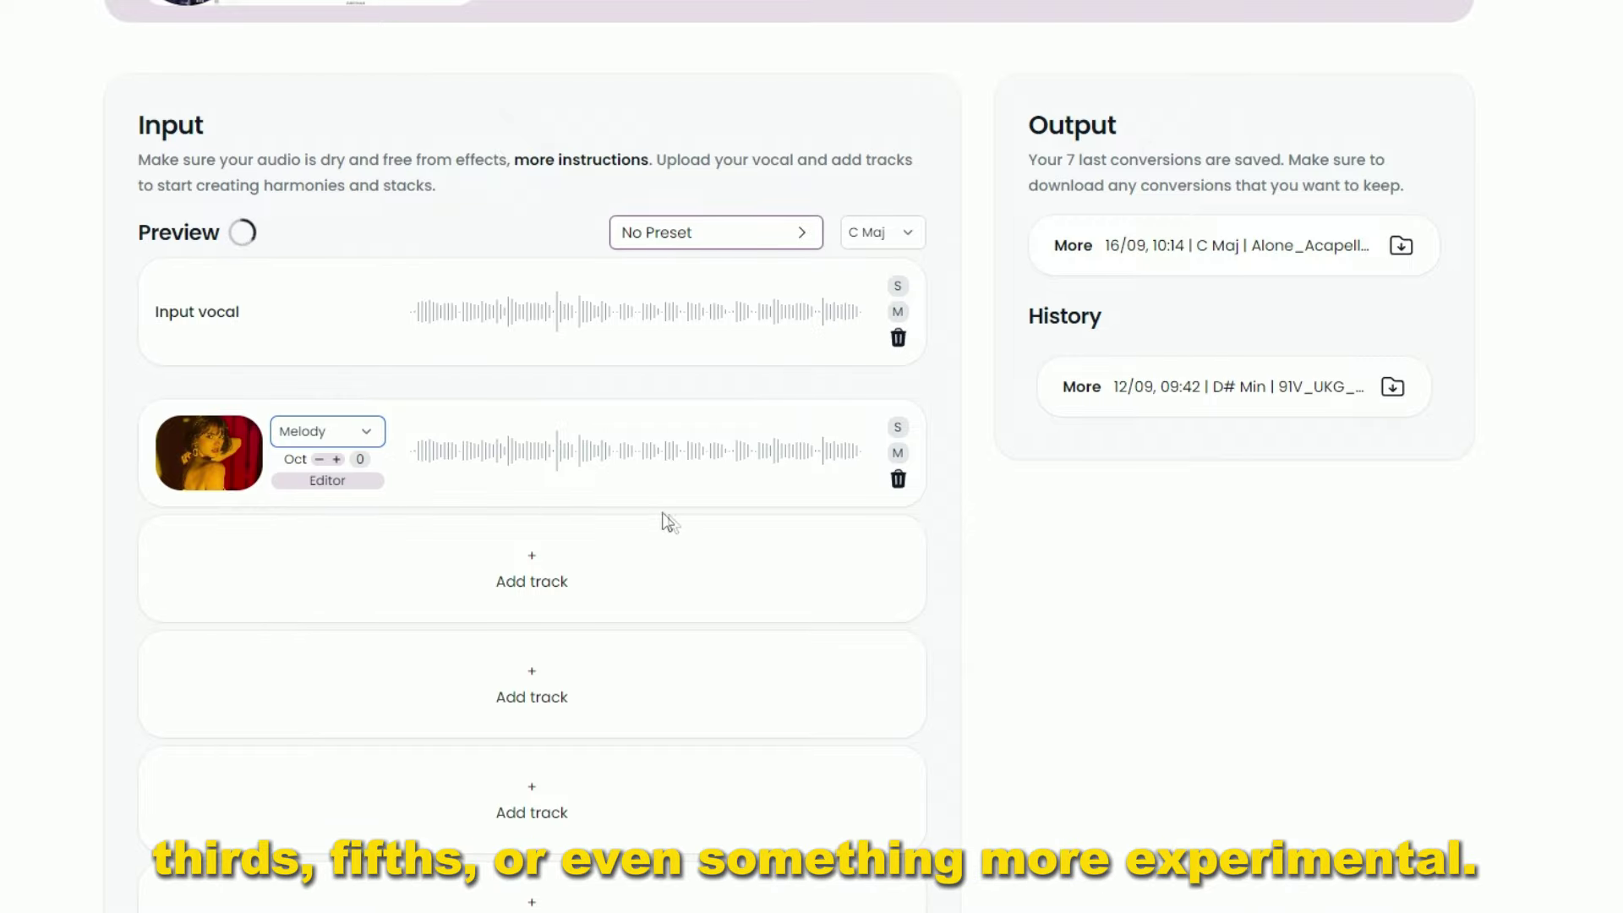
{"action": "scroll", "coordinate": [699, 558], "scroll_direction": "up", "scroll_amount": 1}
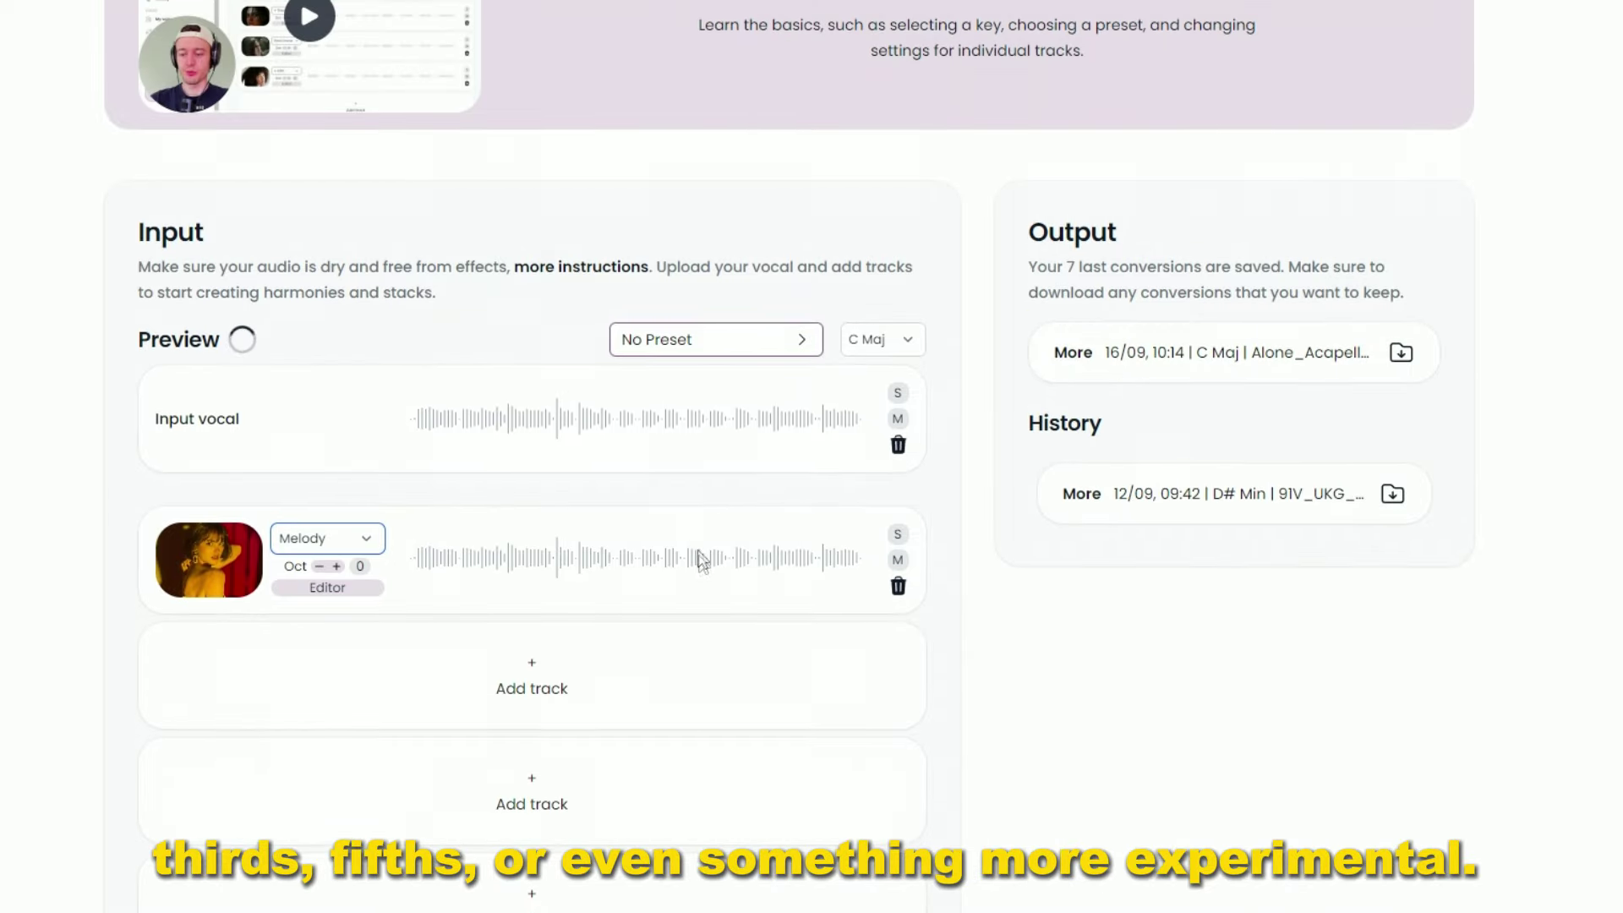
- Browse the harmony presets and apply the Edm Thickness preset to the input vocal
{"action": "left_click", "coordinate": [764, 353]}
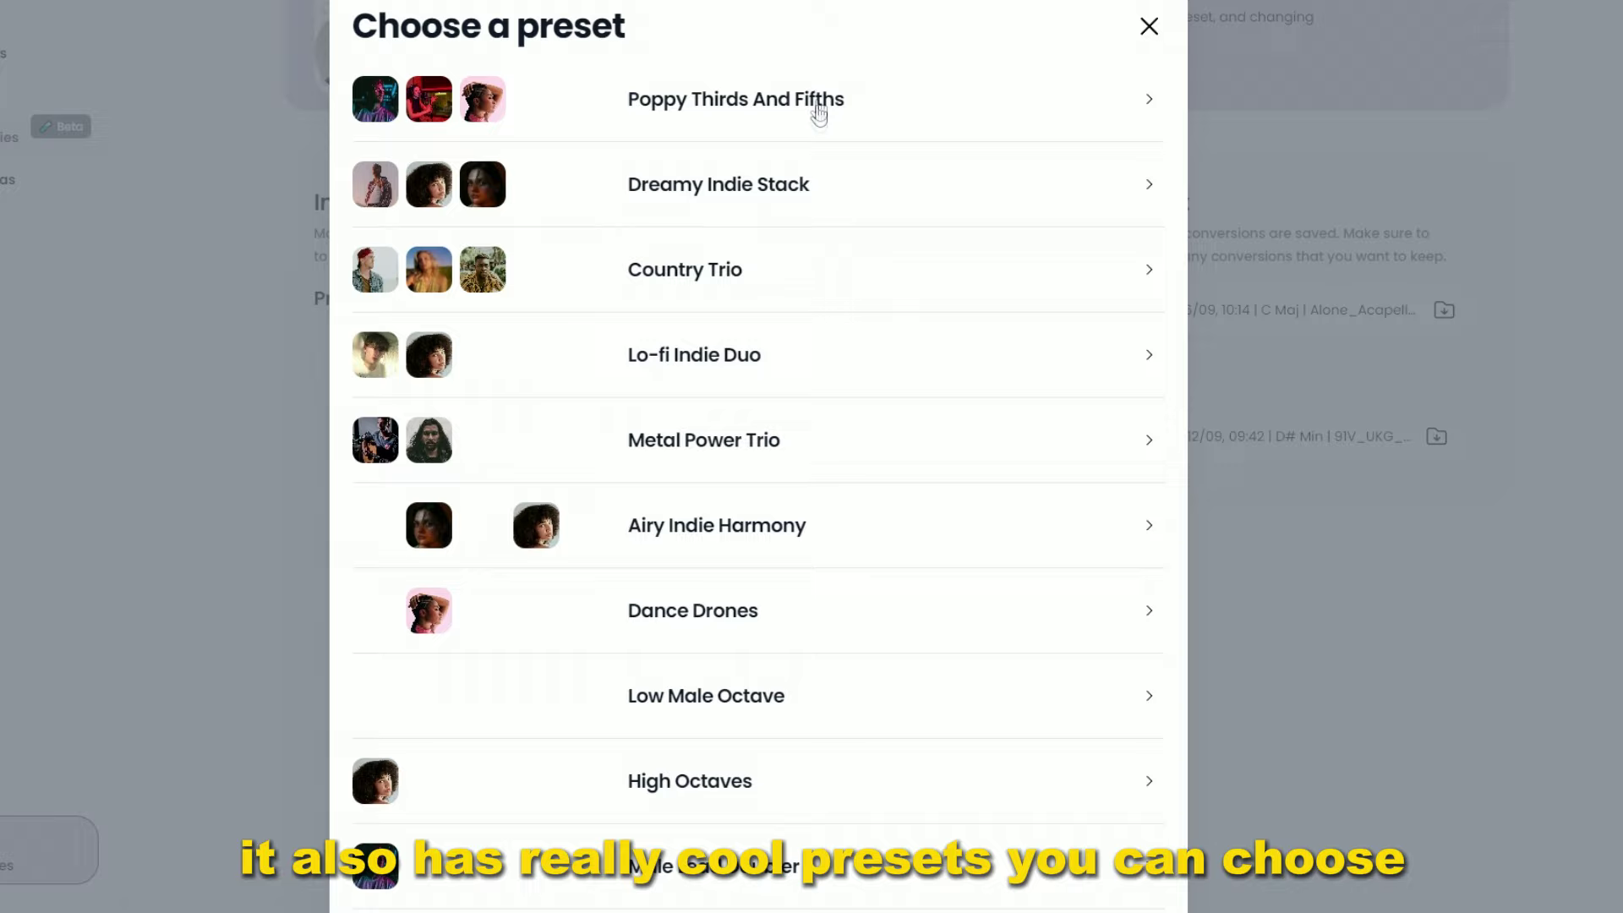
{"action": "scroll", "coordinate": [658, 494], "scroll_direction": "down", "scroll_amount": 2}
{"action": "scroll", "coordinate": [752, 472], "scroll_direction": "down", "scroll_amount": 5}
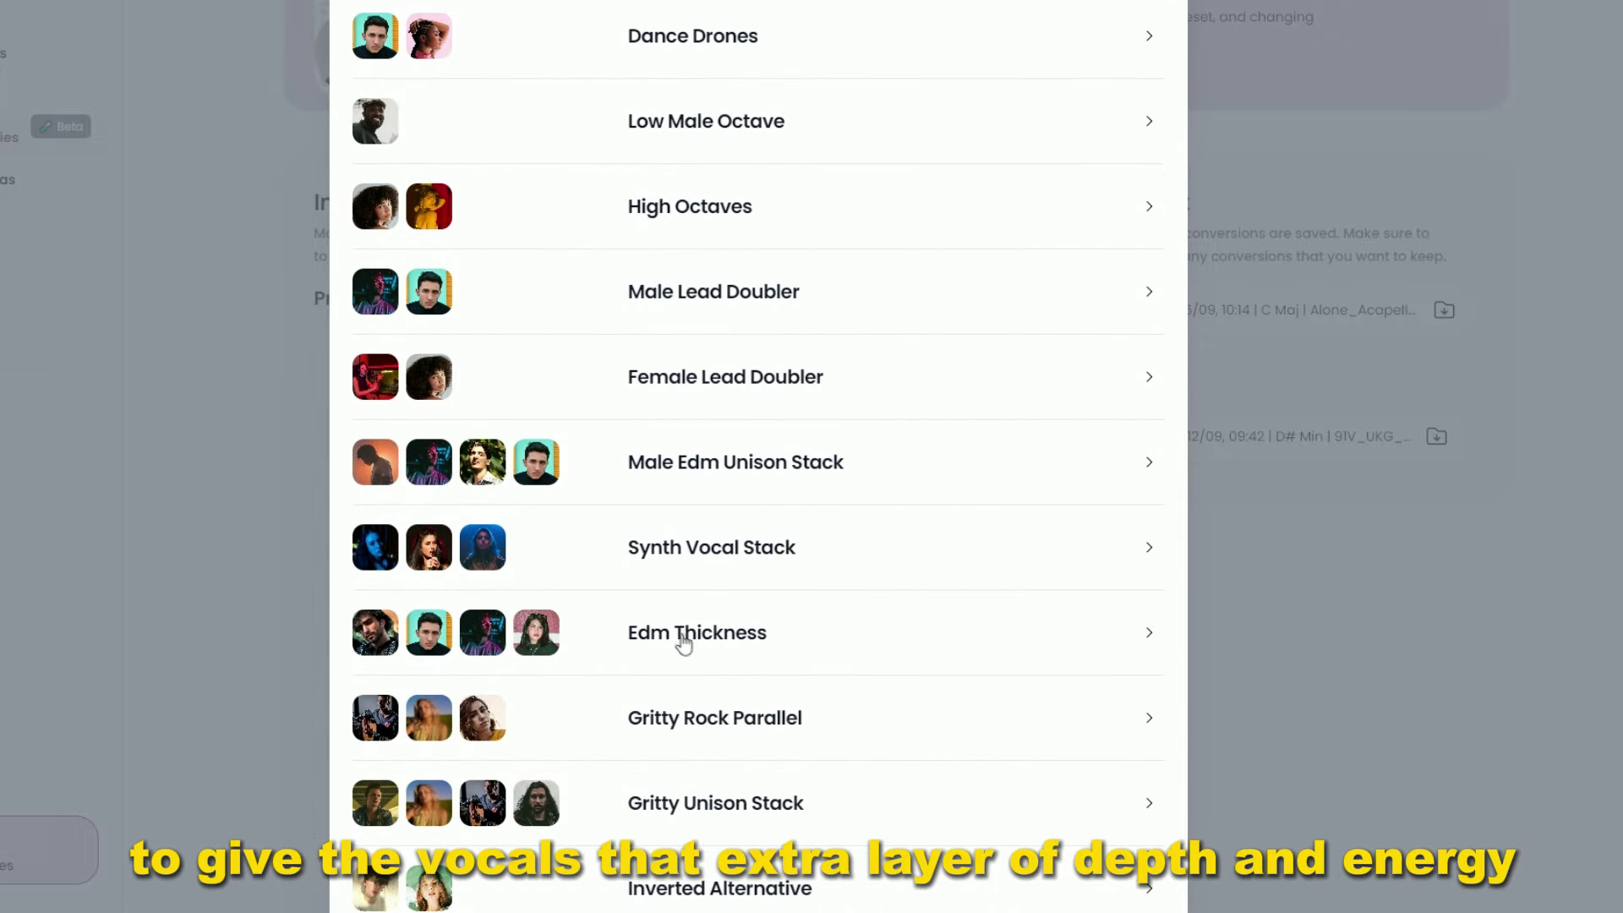
{"action": "left_click", "coordinate": [690, 634]}
{"action": "scroll", "coordinate": [668, 456], "scroll_direction": "down", "scroll_amount": 2}
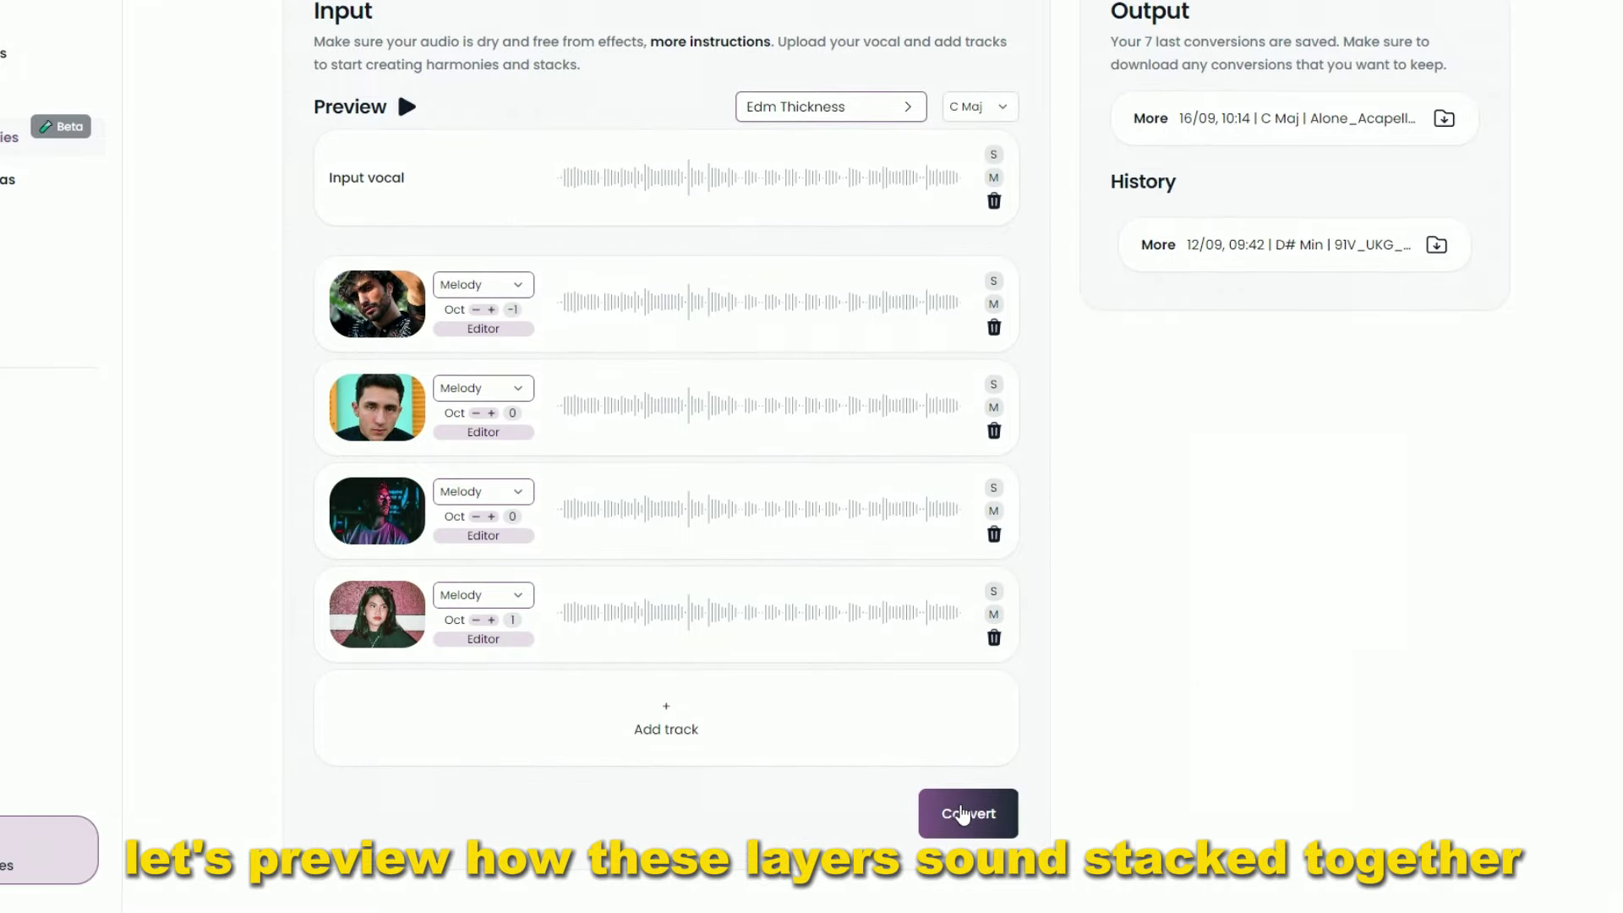
- Preview the stacked harmony layers together with the input vocal and stop the preview
{"action": "scroll", "coordinate": [993, 267], "scroll_direction": "up", "scroll_amount": 1}
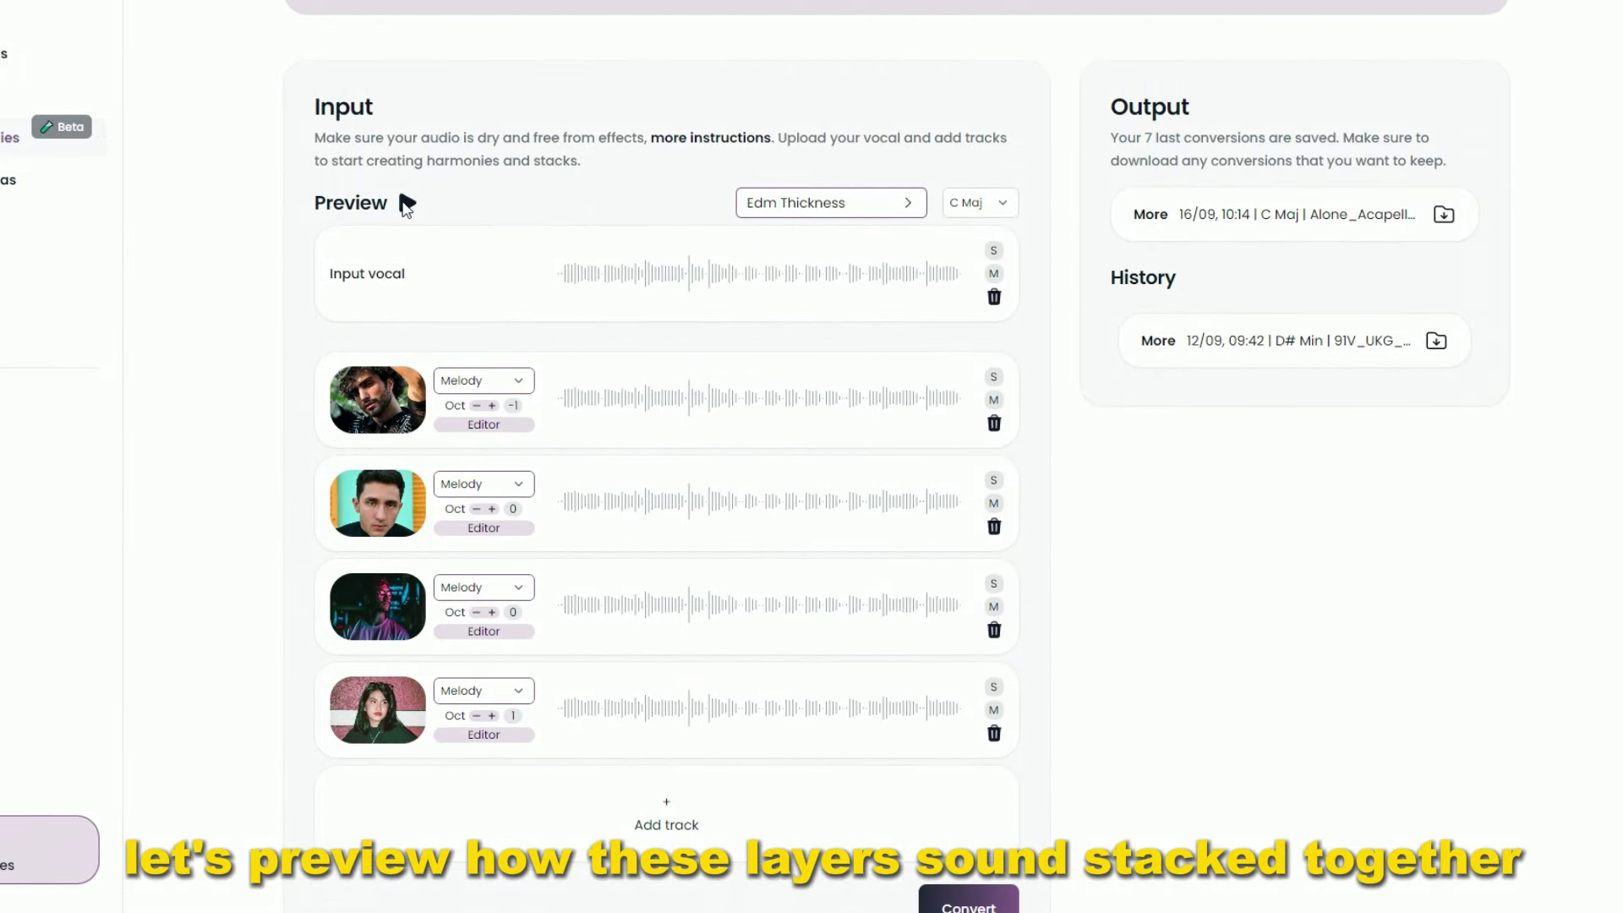
{"action": "left_click", "coordinate": [407, 203]}
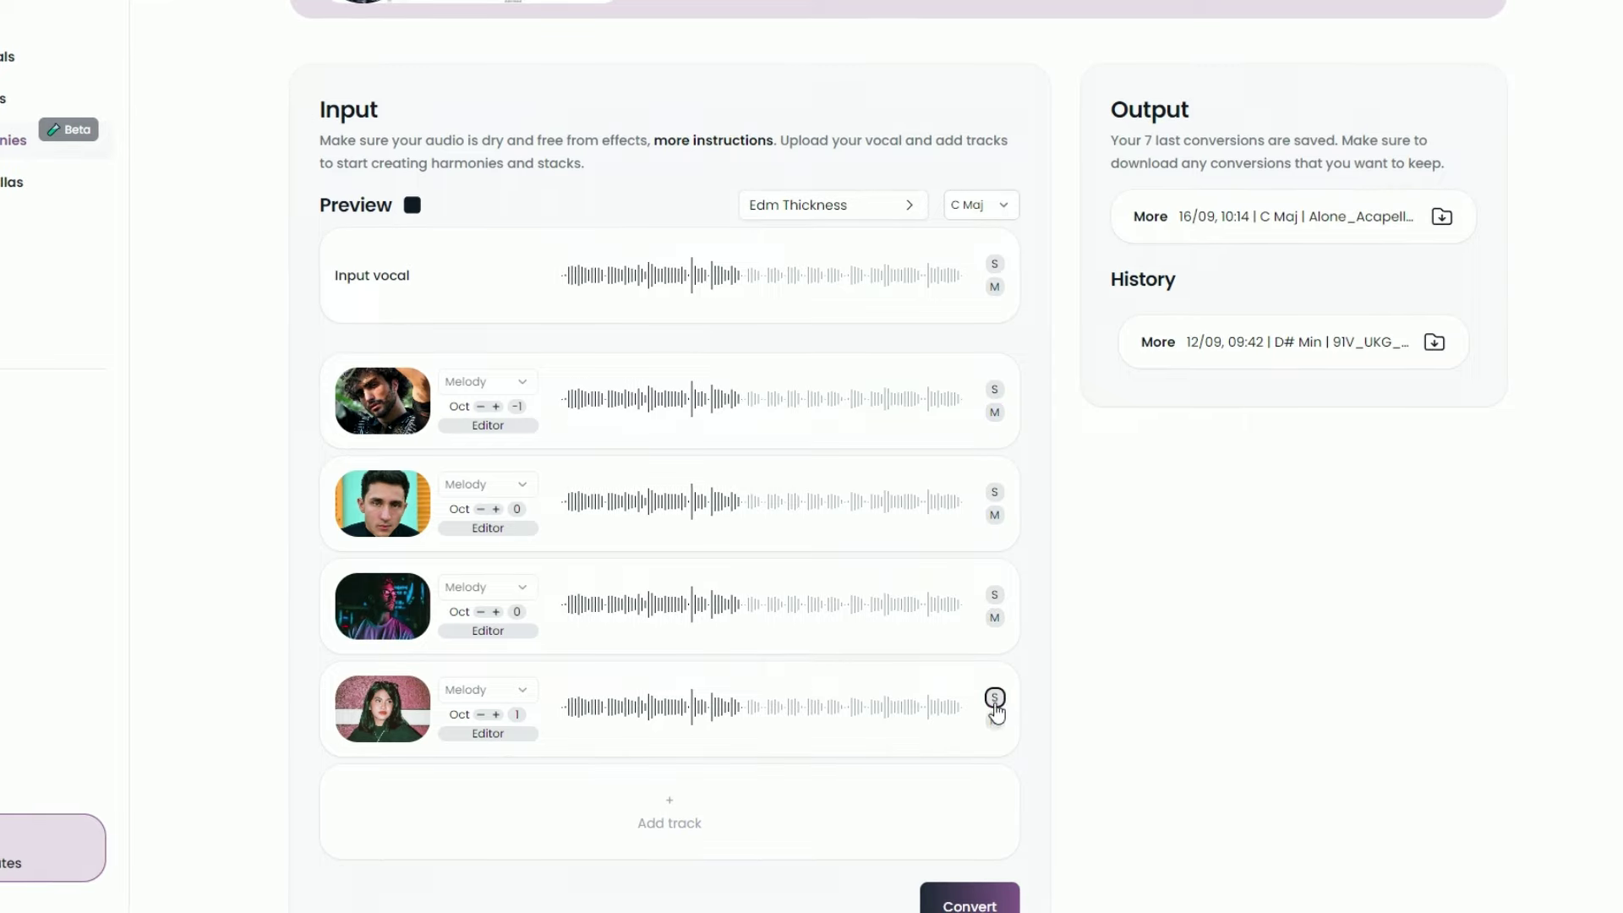
{"action": "left_click", "coordinate": [413, 218]}
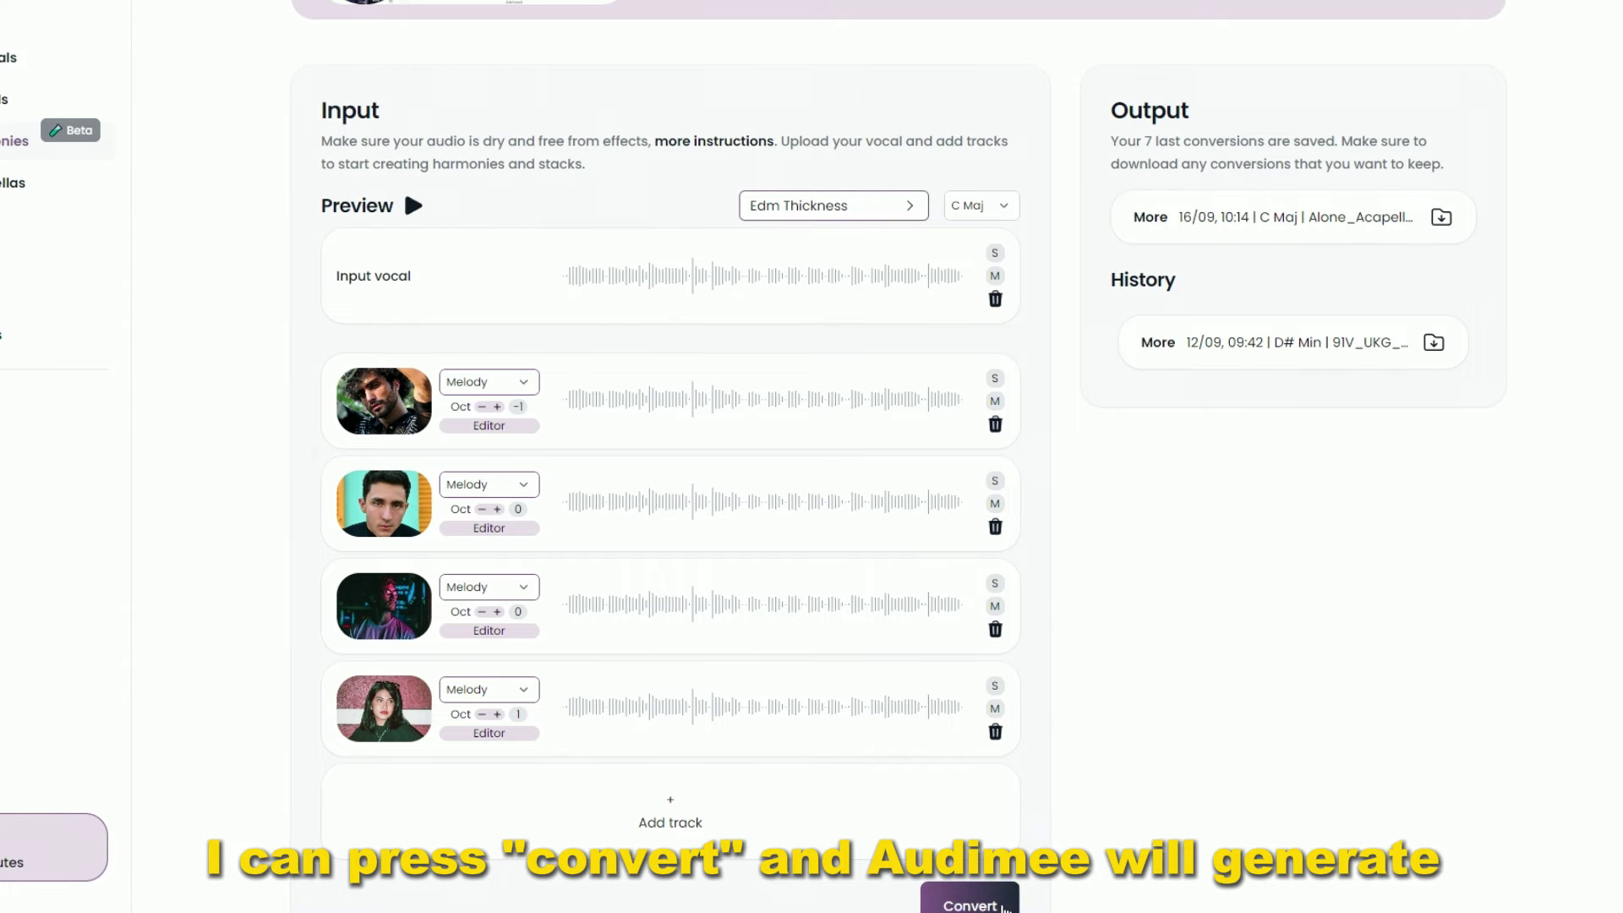
{"action": "scroll", "coordinate": [1435, 434], "scroll_direction": "up", "scroll_amount": 1}
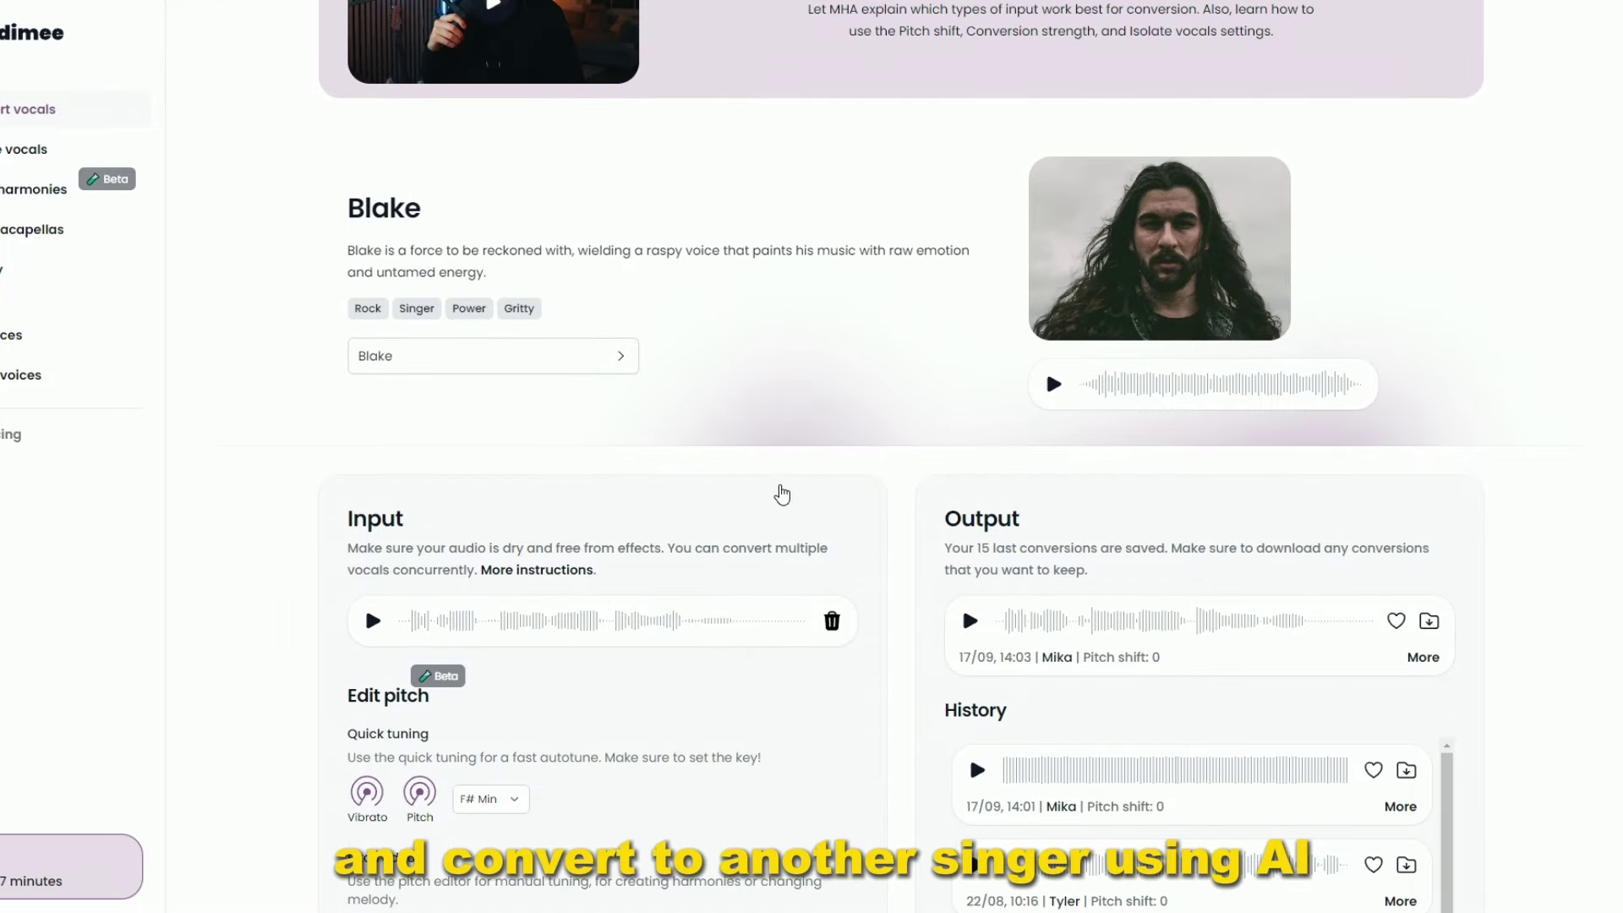
- Browse the available AI singer voices for converting the uploaded vocal
{"action": "left_click", "coordinate": [489, 358]}
{"action": "scroll", "coordinate": [1002, 665], "scroll_direction": "down", "scroll_amount": 5}
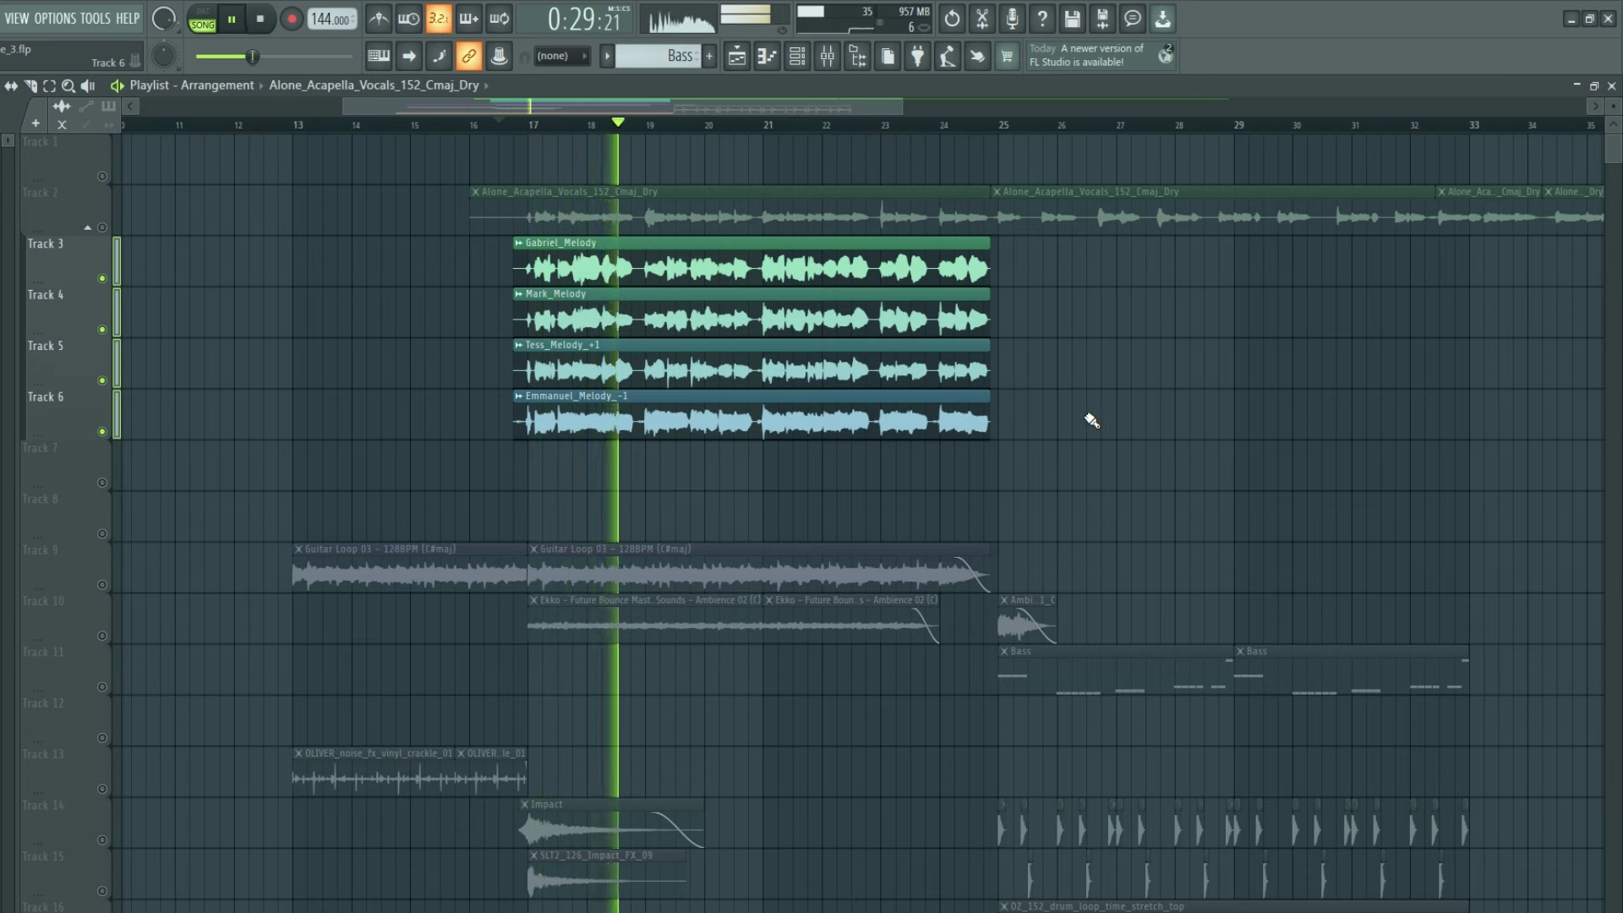
- Switch to FL Studio, stop playback, and review the harmony layers' mixer channels, Insert 2 through Insert 6
{"action": "key", "text": "space"}
{"action": "key", "text": "F9"}
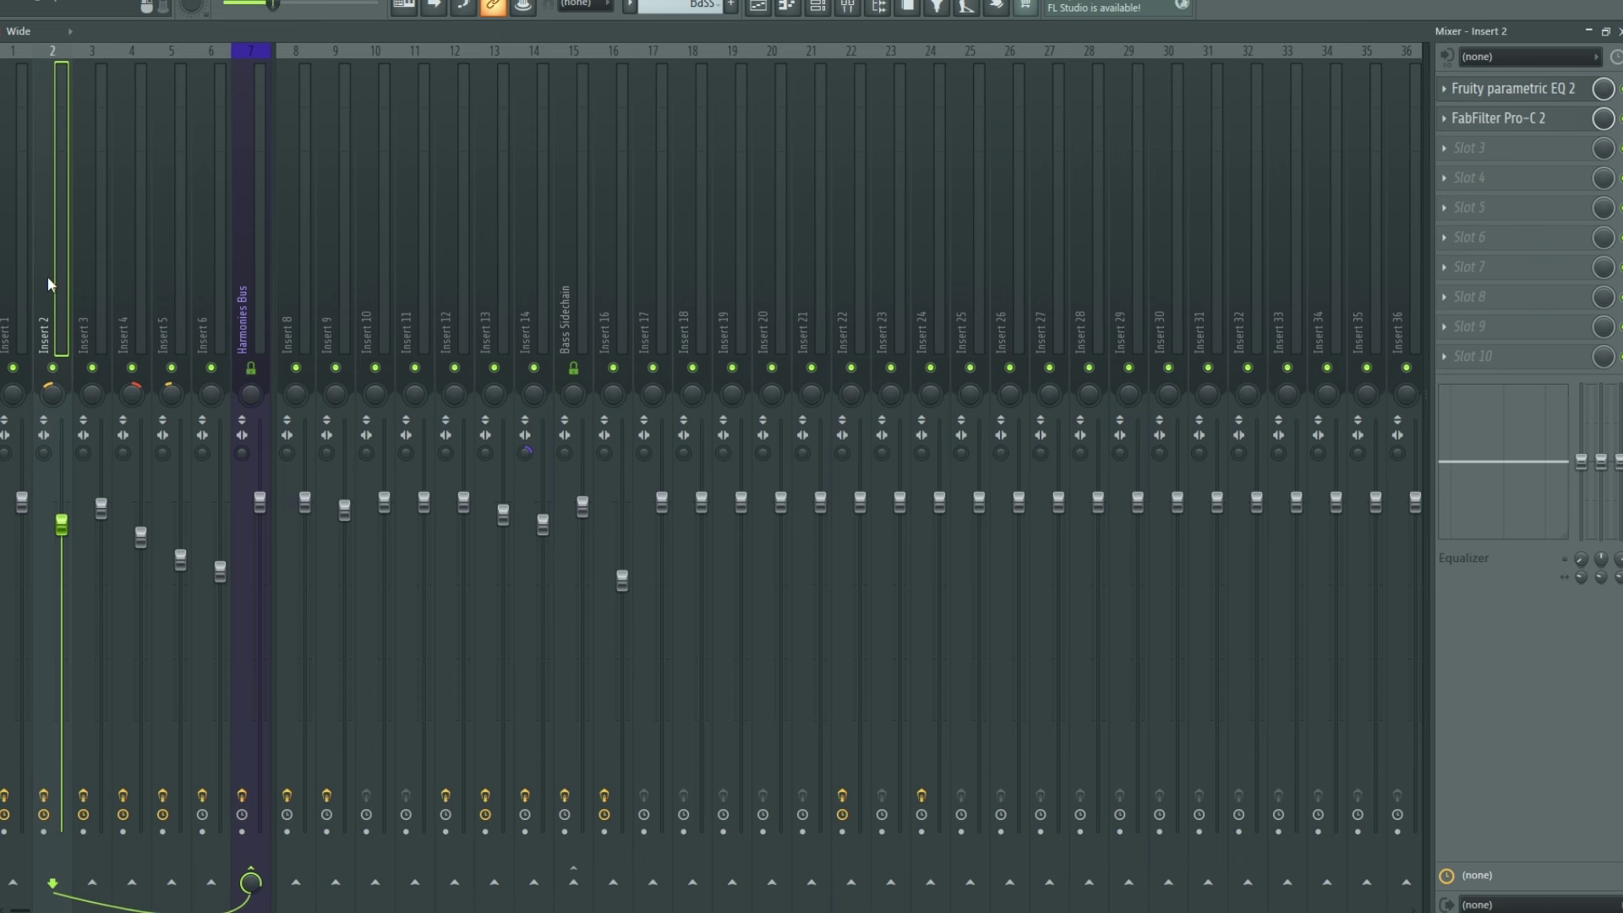
{"action": "left_click_drag", "start_coordinate": [47, 276], "coordinate": [210, 284]}
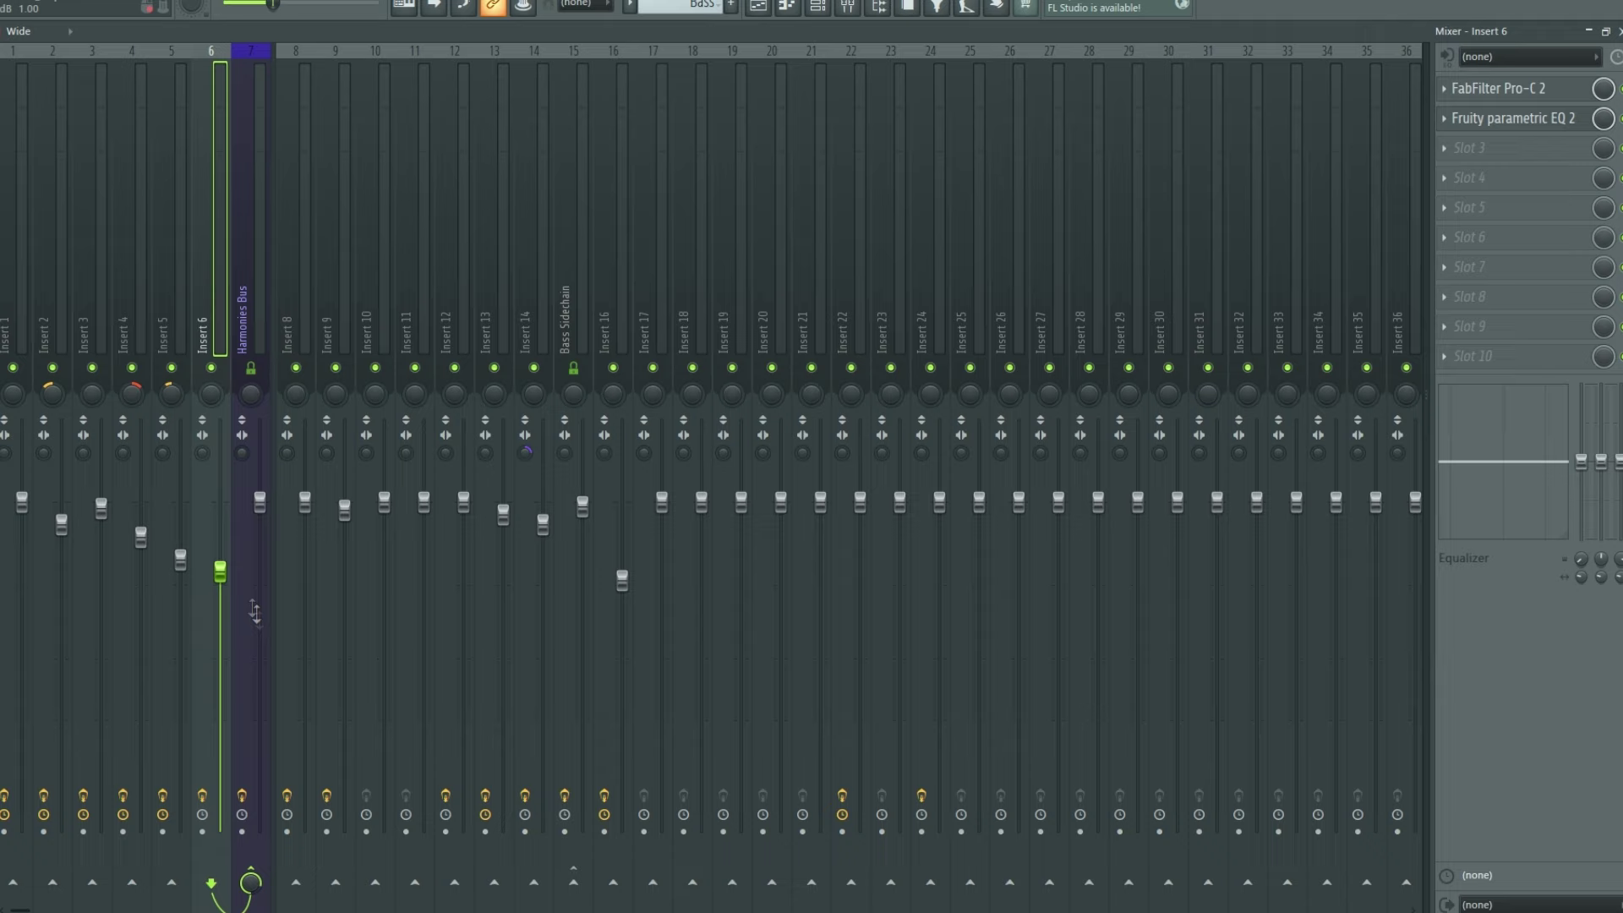
- Inspect FabFilter Pro-Q 3, FabFilter Pro-C 2 and ValhallaRoom on the Harmonies Bus, and check the harmony inserts' panning
{"action": "left_click", "coordinate": [240, 250]}
{"action": "left_click", "coordinate": [1554, 89]}
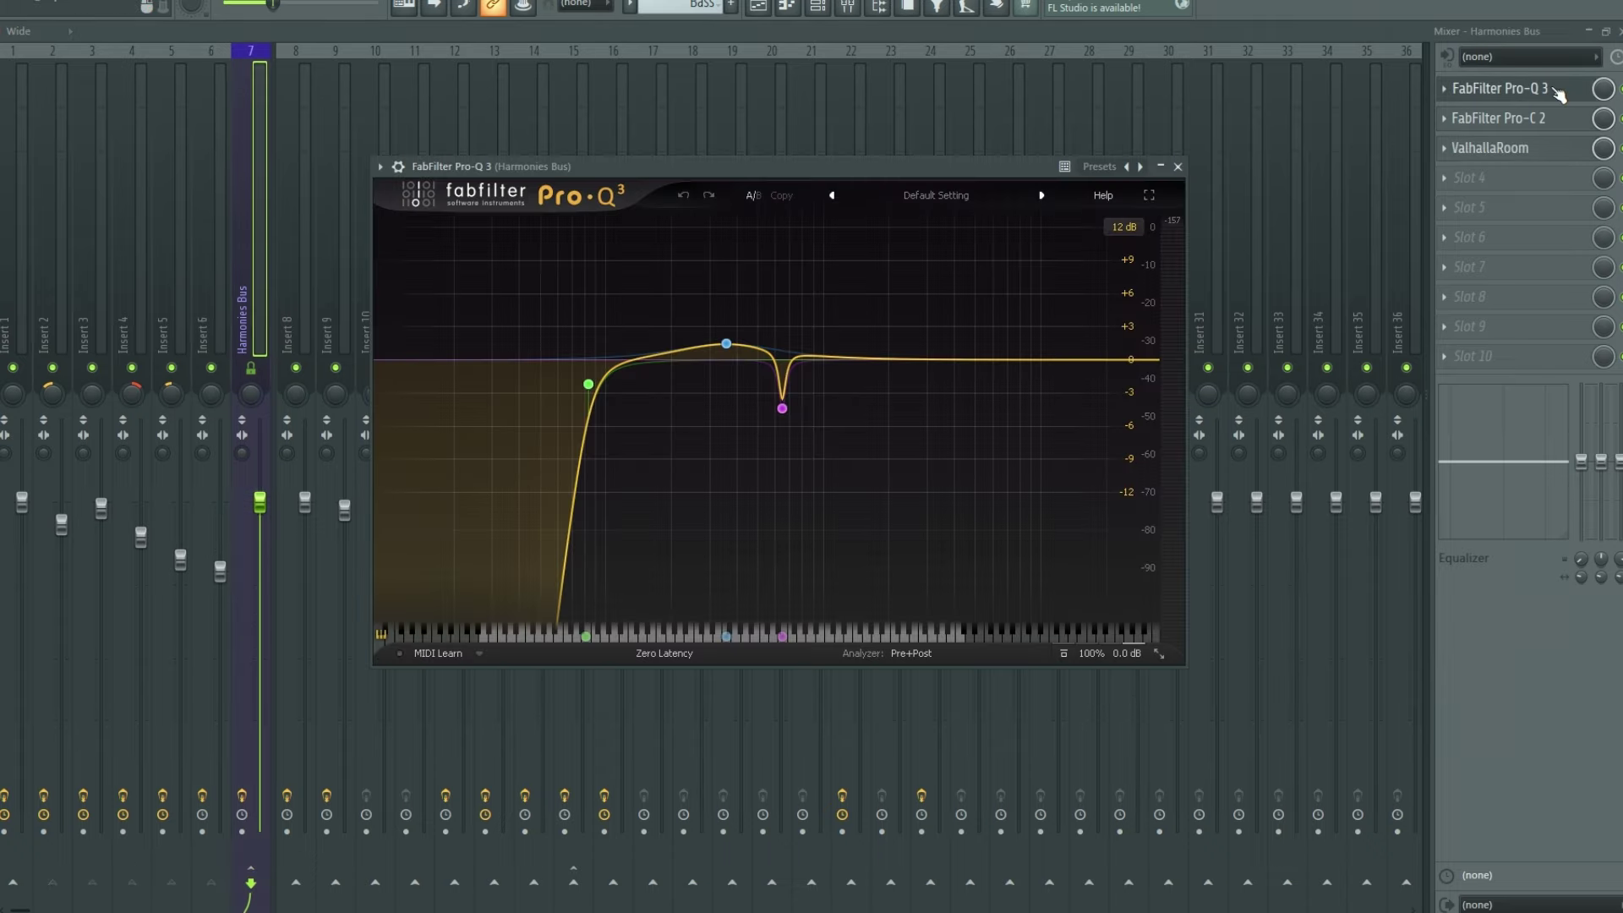
{"action": "left_click", "coordinate": [1528, 121]}
{"action": "left_click", "coordinate": [1513, 149]}
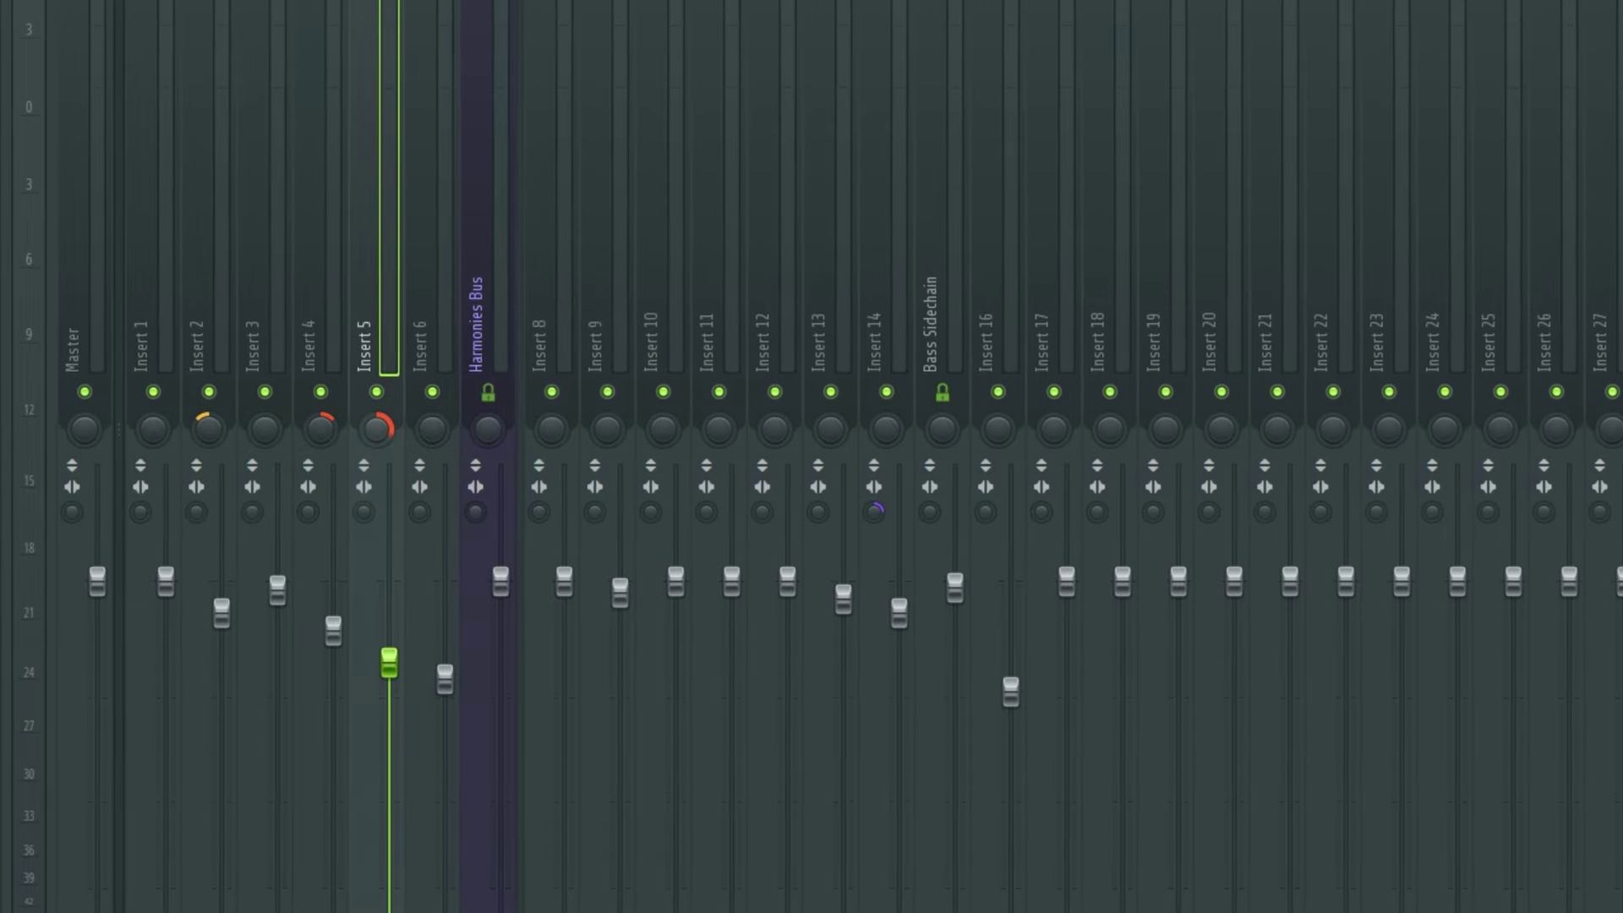
{"action": "left_click", "coordinate": [317, 447]}
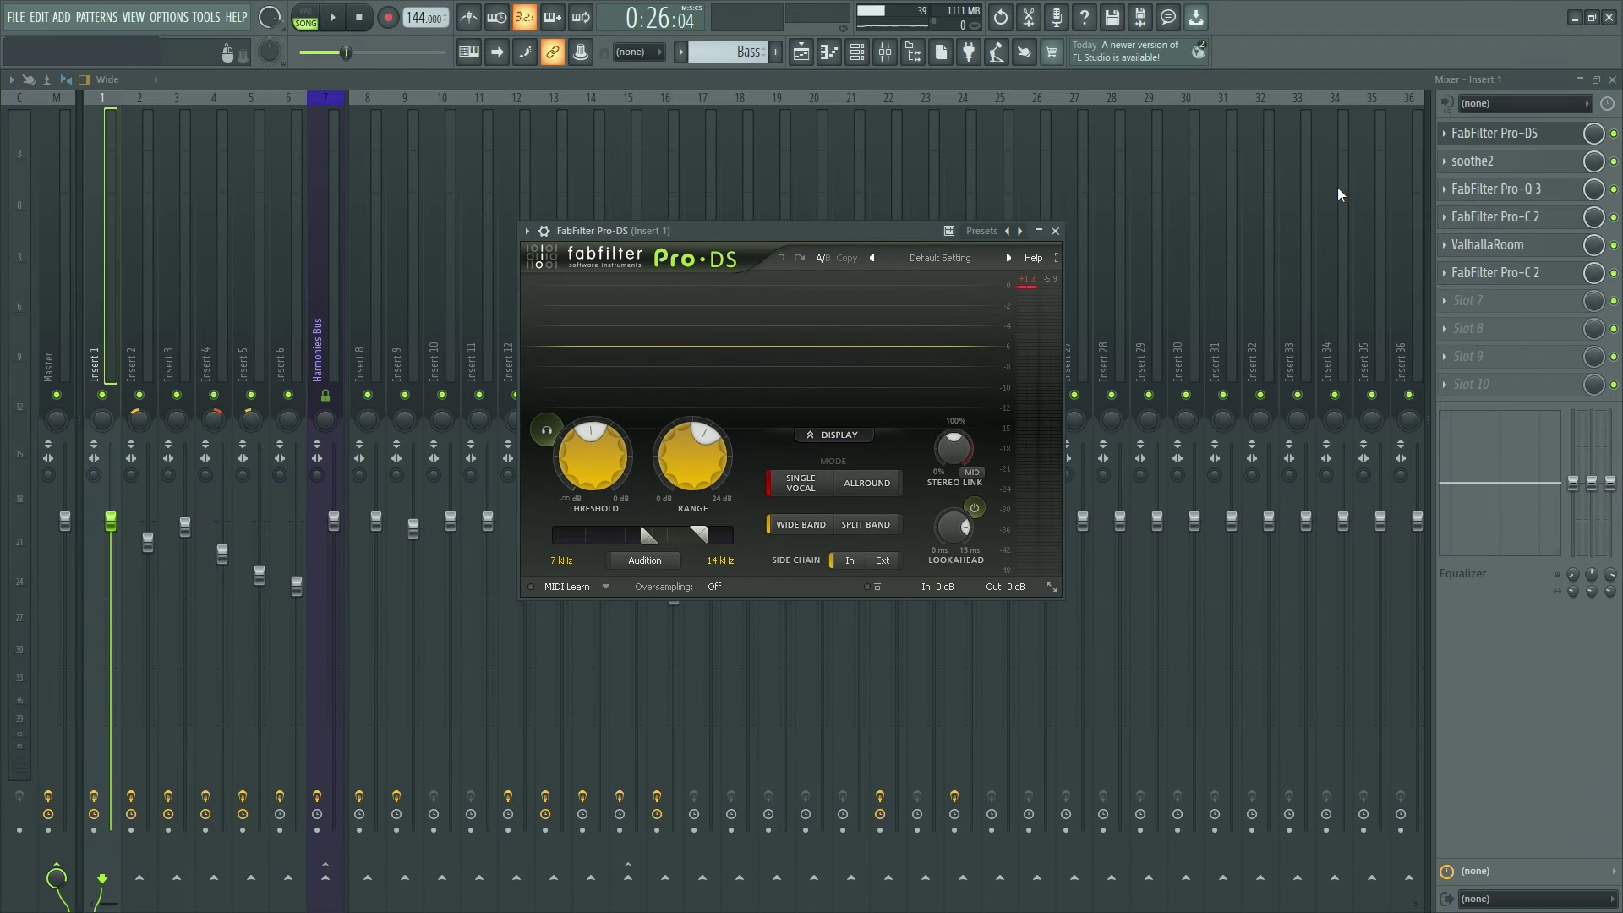
- Inspect Insert 1's effect chain: FabFilter Pro-DS, soothe2, FabFilter Pro-Q 3, FabFilter Pro-C 2 and ValhallaRoom
{"action": "left_click", "coordinate": [1494, 133]}
{"action": "left_click", "coordinate": [1472, 160]}
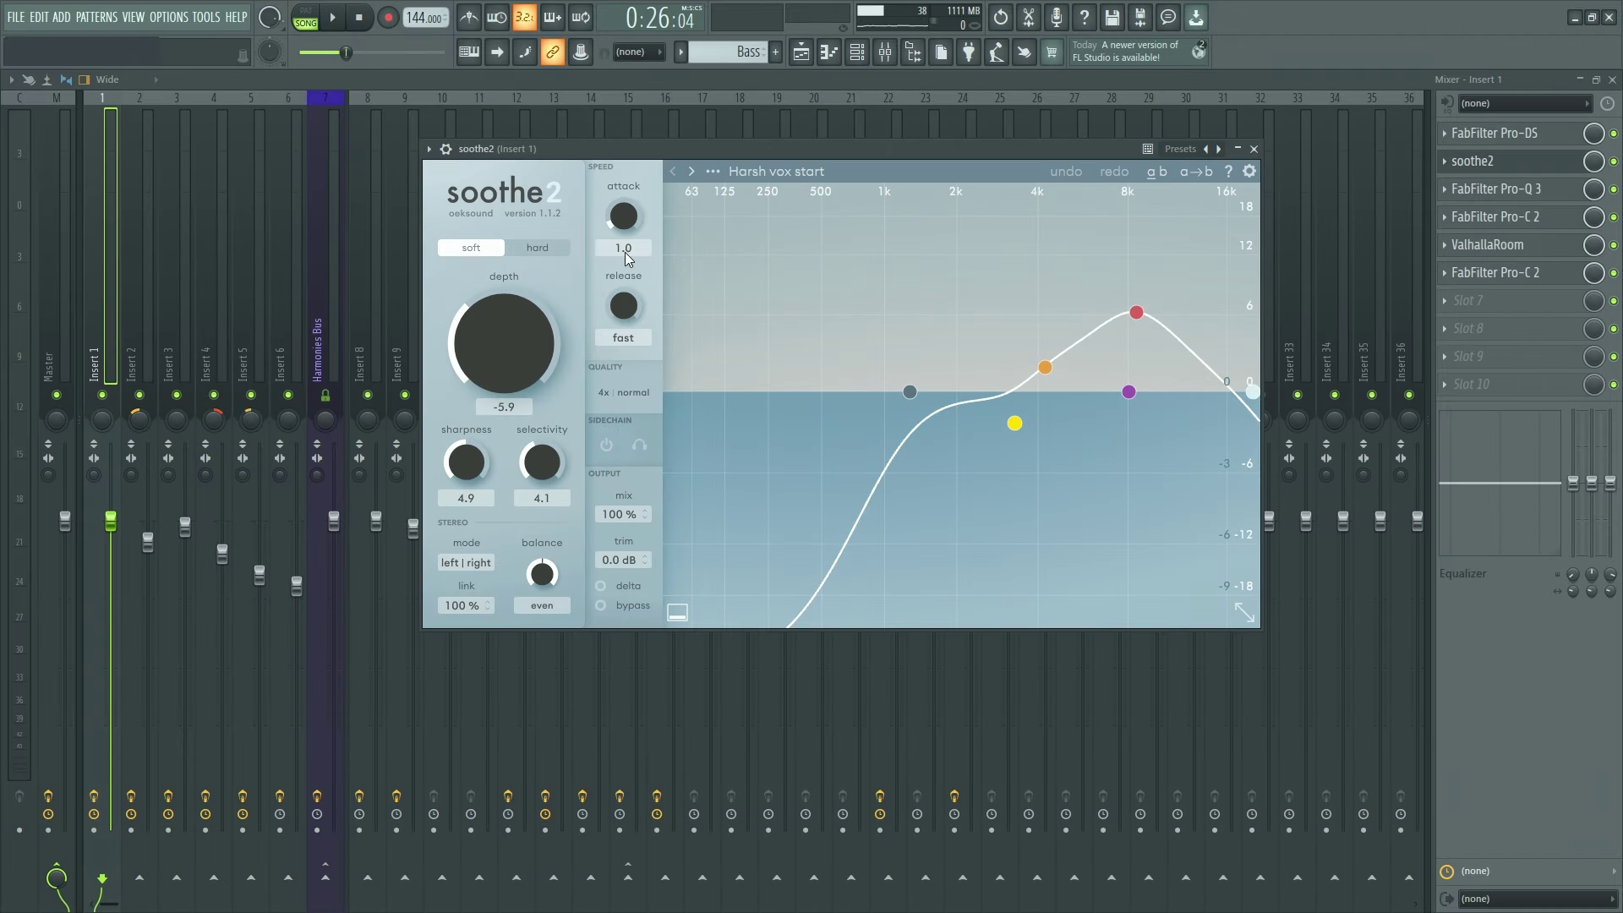
{"action": "left_click", "coordinate": [1522, 192]}
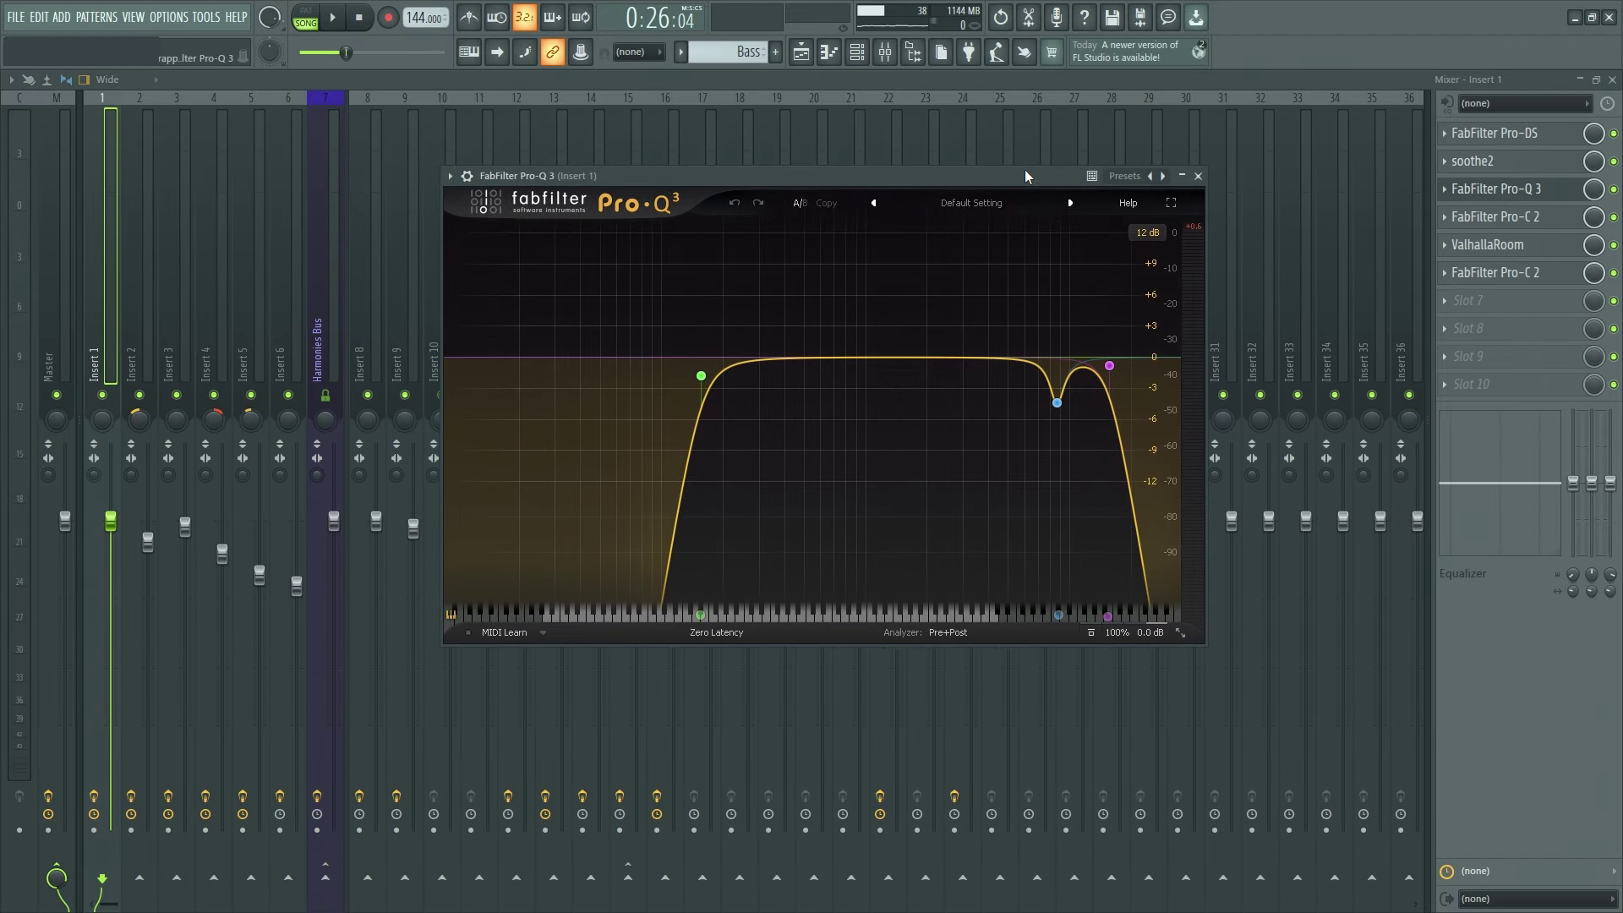
{"action": "left_click", "coordinate": [1472, 217]}
{"action": "left_click_drag", "start_coordinate": [338, 180], "coordinate": [857, 207]}
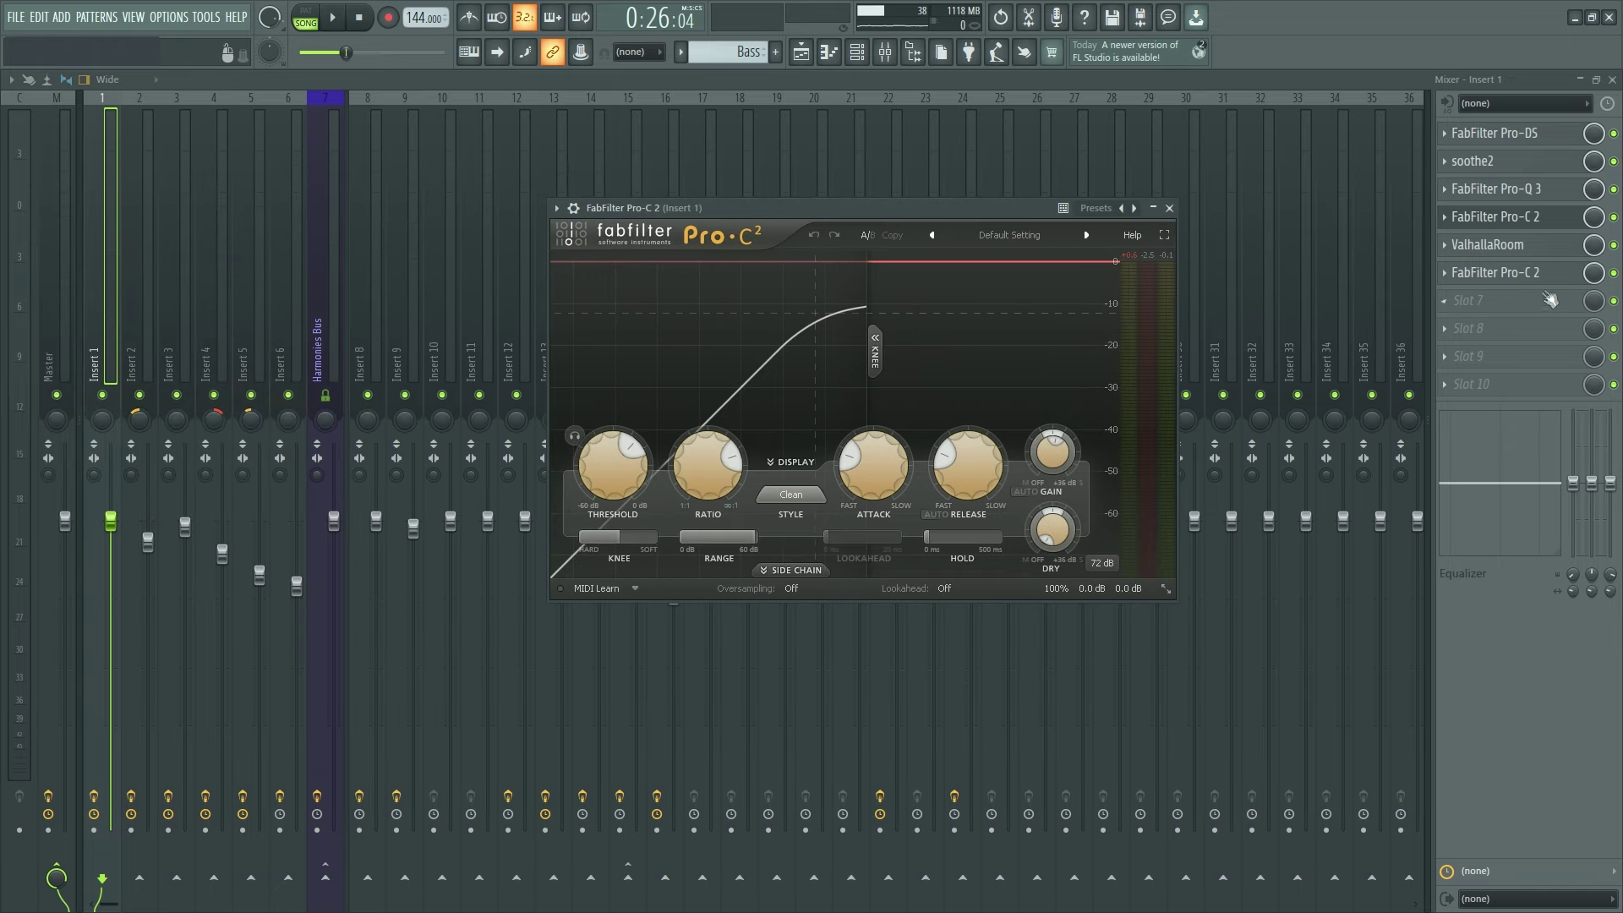
{"action": "left_click", "coordinate": [1488, 245]}
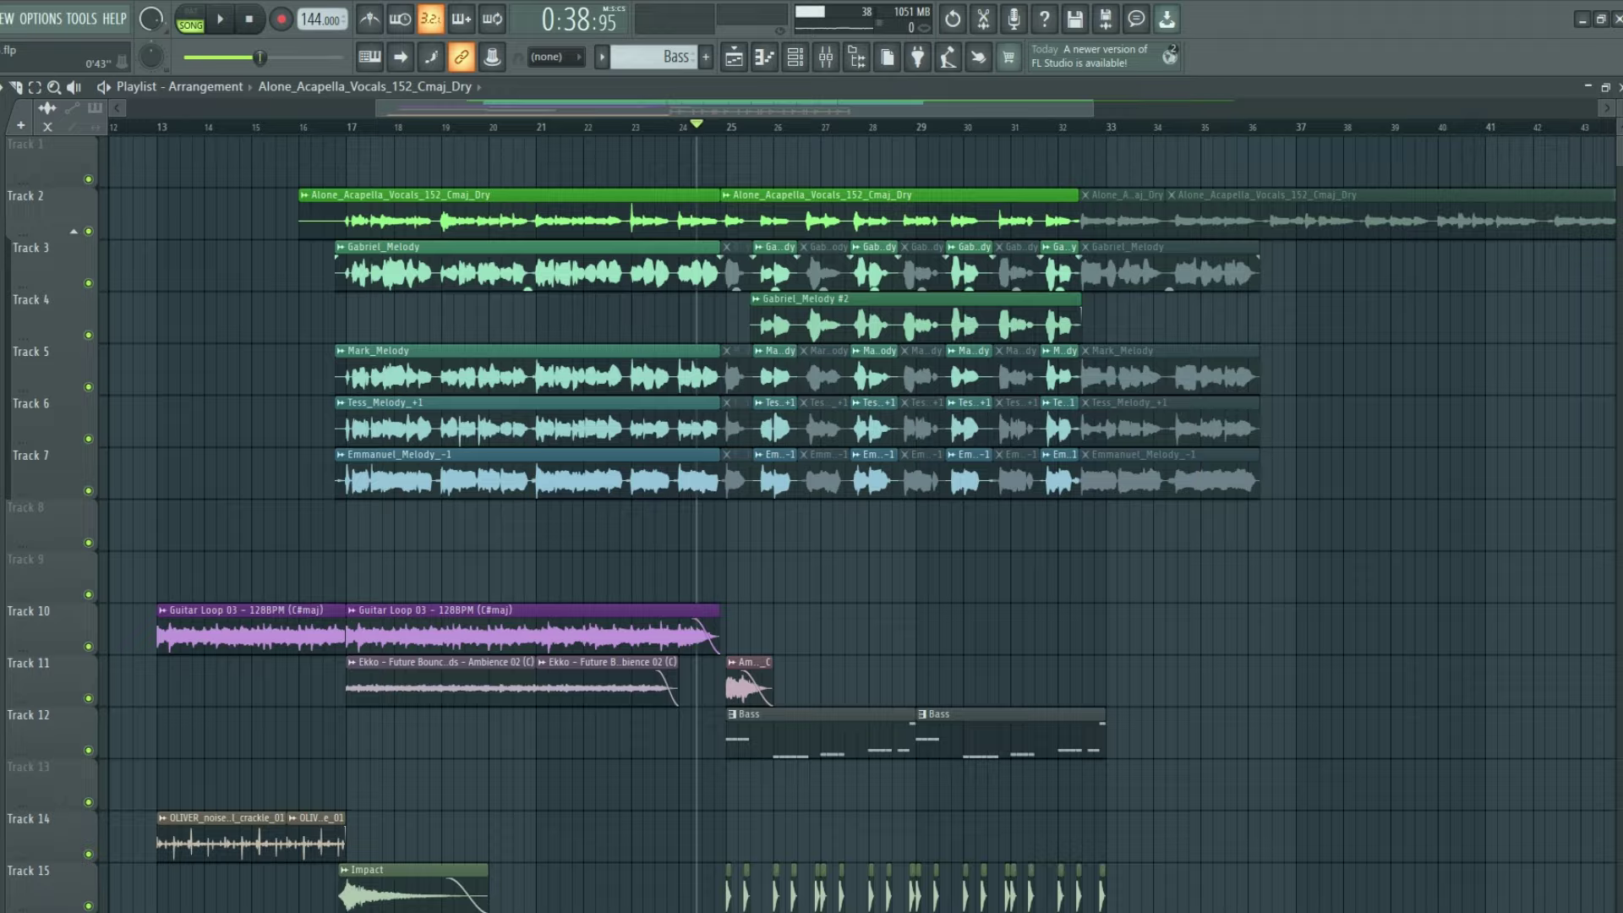
- Solo the duplicated melody on Track 4 and toggle the original harmony layer on Track 3 for listening
{"action": "right_click", "coordinate": [88, 334]}
{"action": "left_click", "coordinate": [87, 283]}
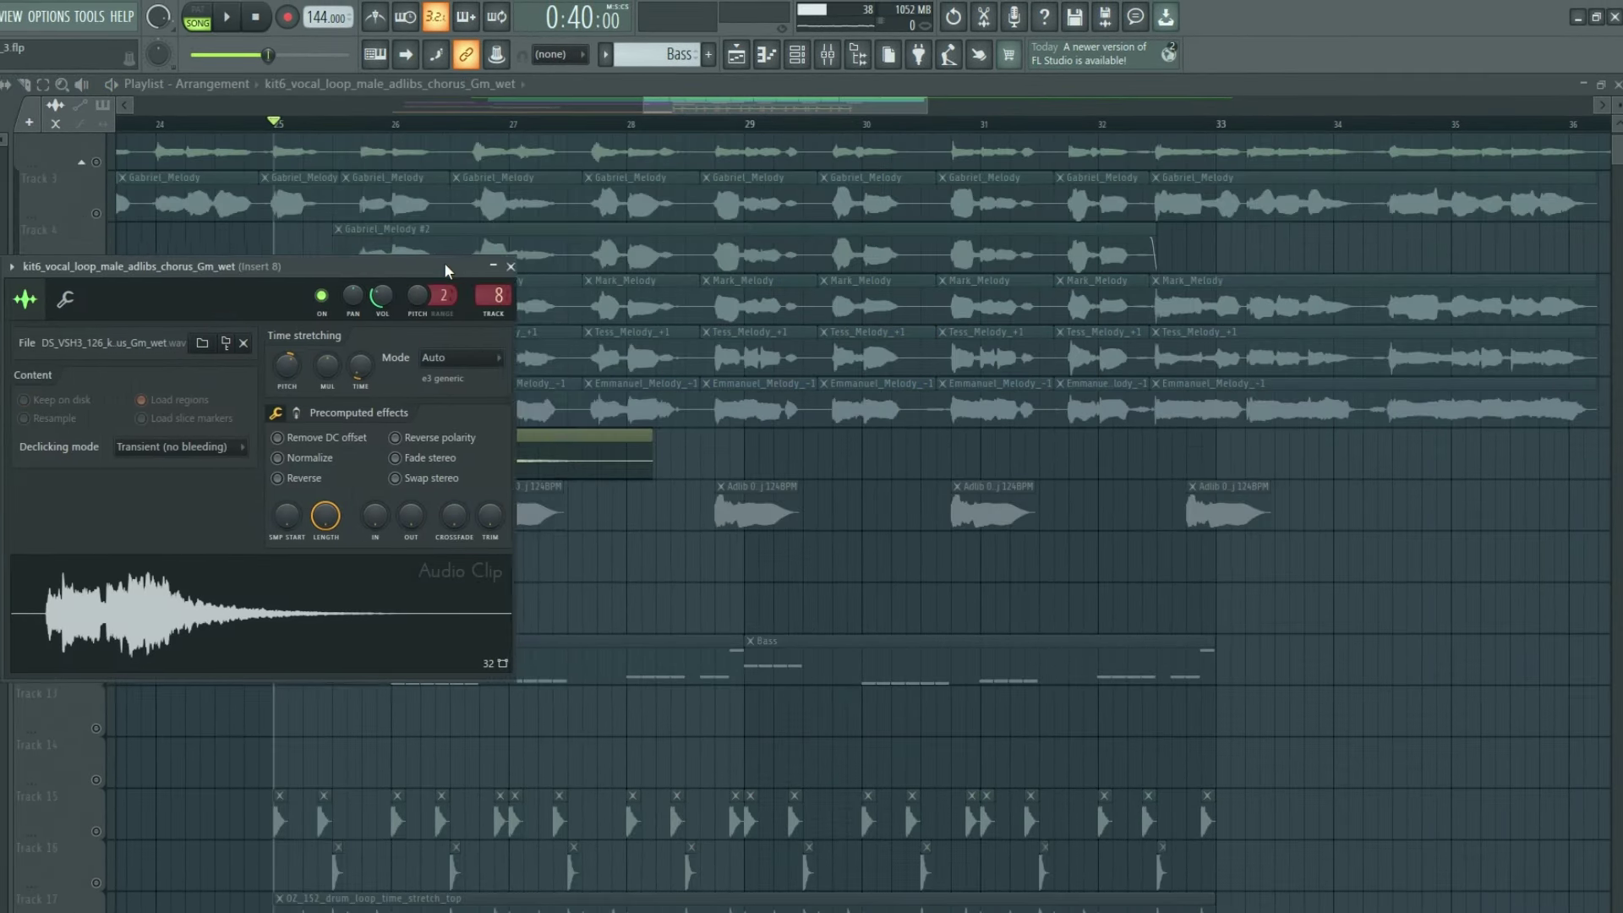
- Audition the adlibs chorus loop on Track 8 and the adlib clips on Track 9, closing the loop's sample settings
{"action": "left_click_drag", "start_coordinate": [438, 283], "coordinate": [1088, 279]}
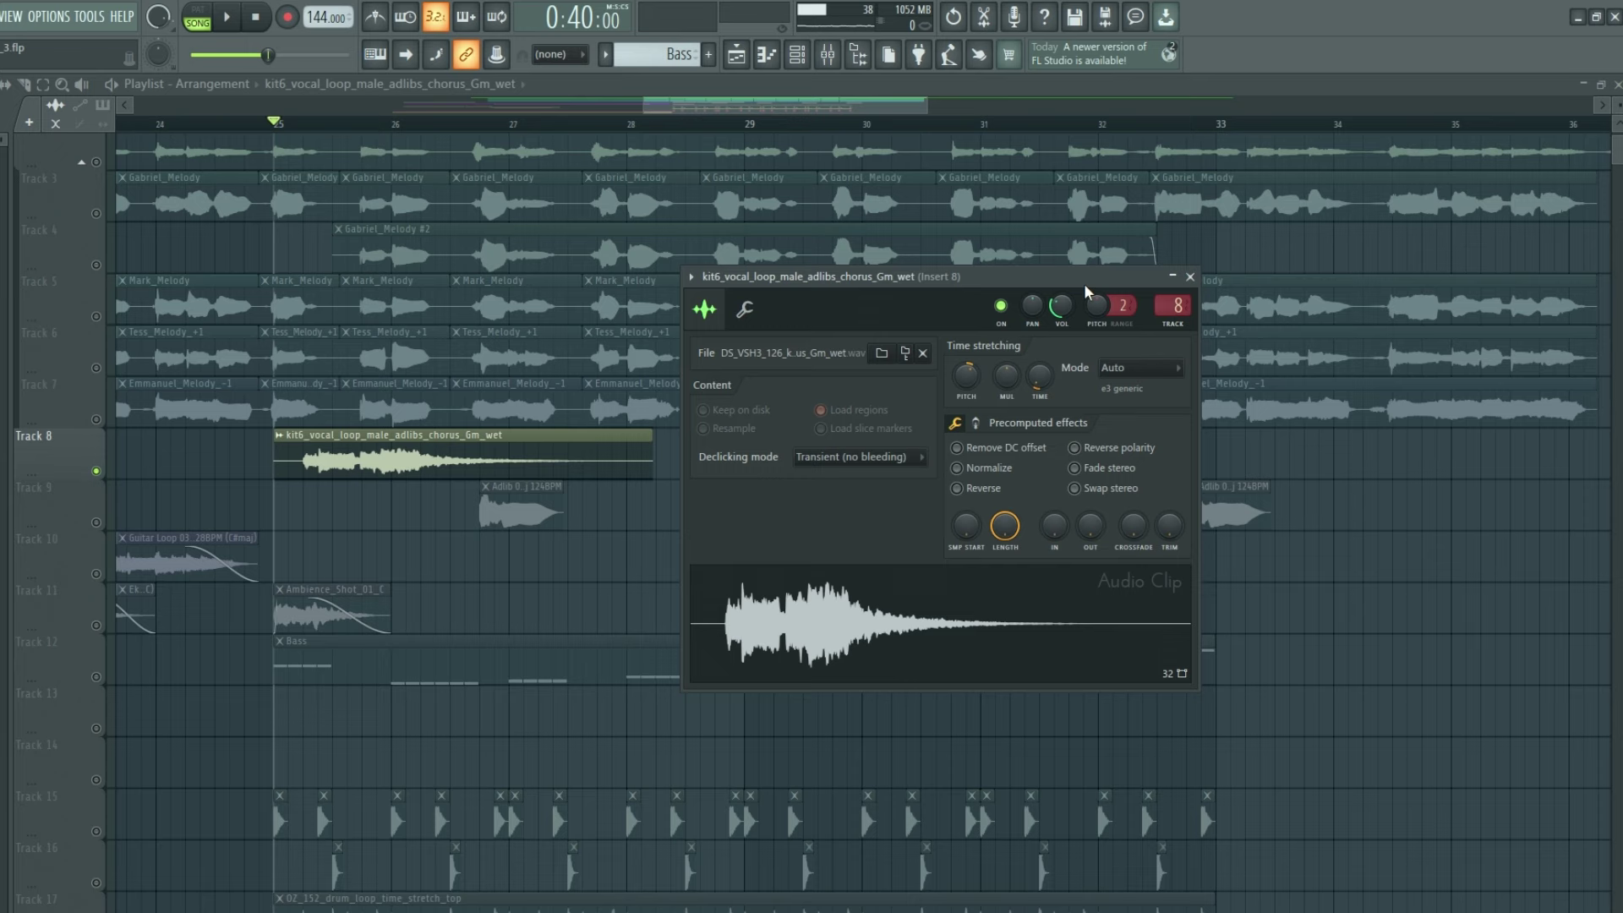
{"action": "key", "text": "space"}
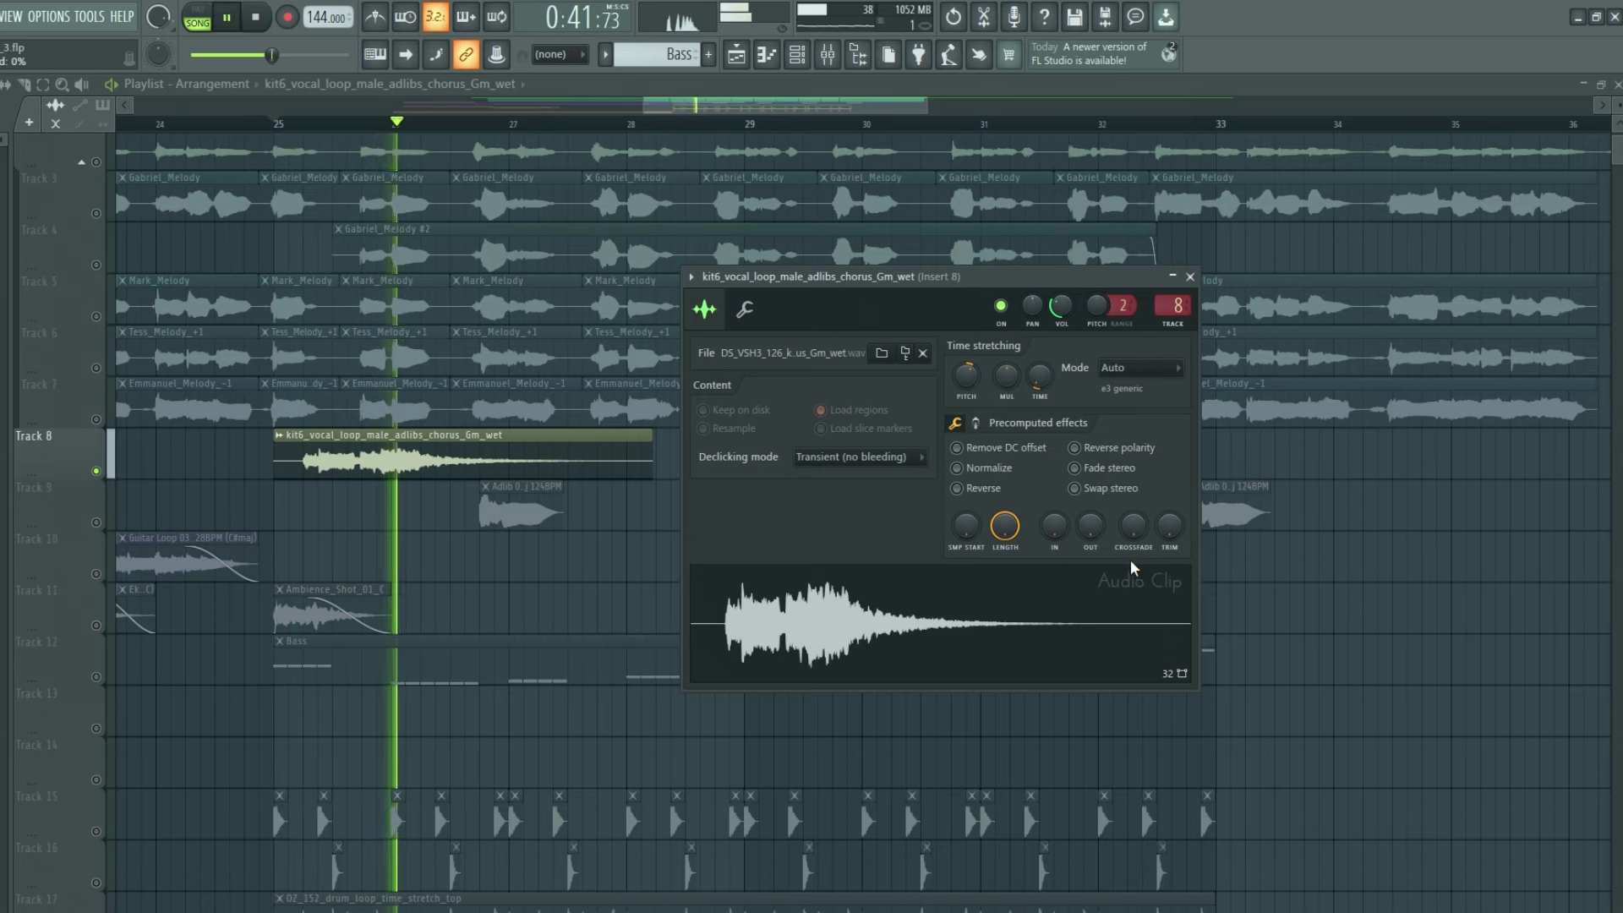
{"action": "key", "text": "Escape"}
{"action": "key", "text": "space"}
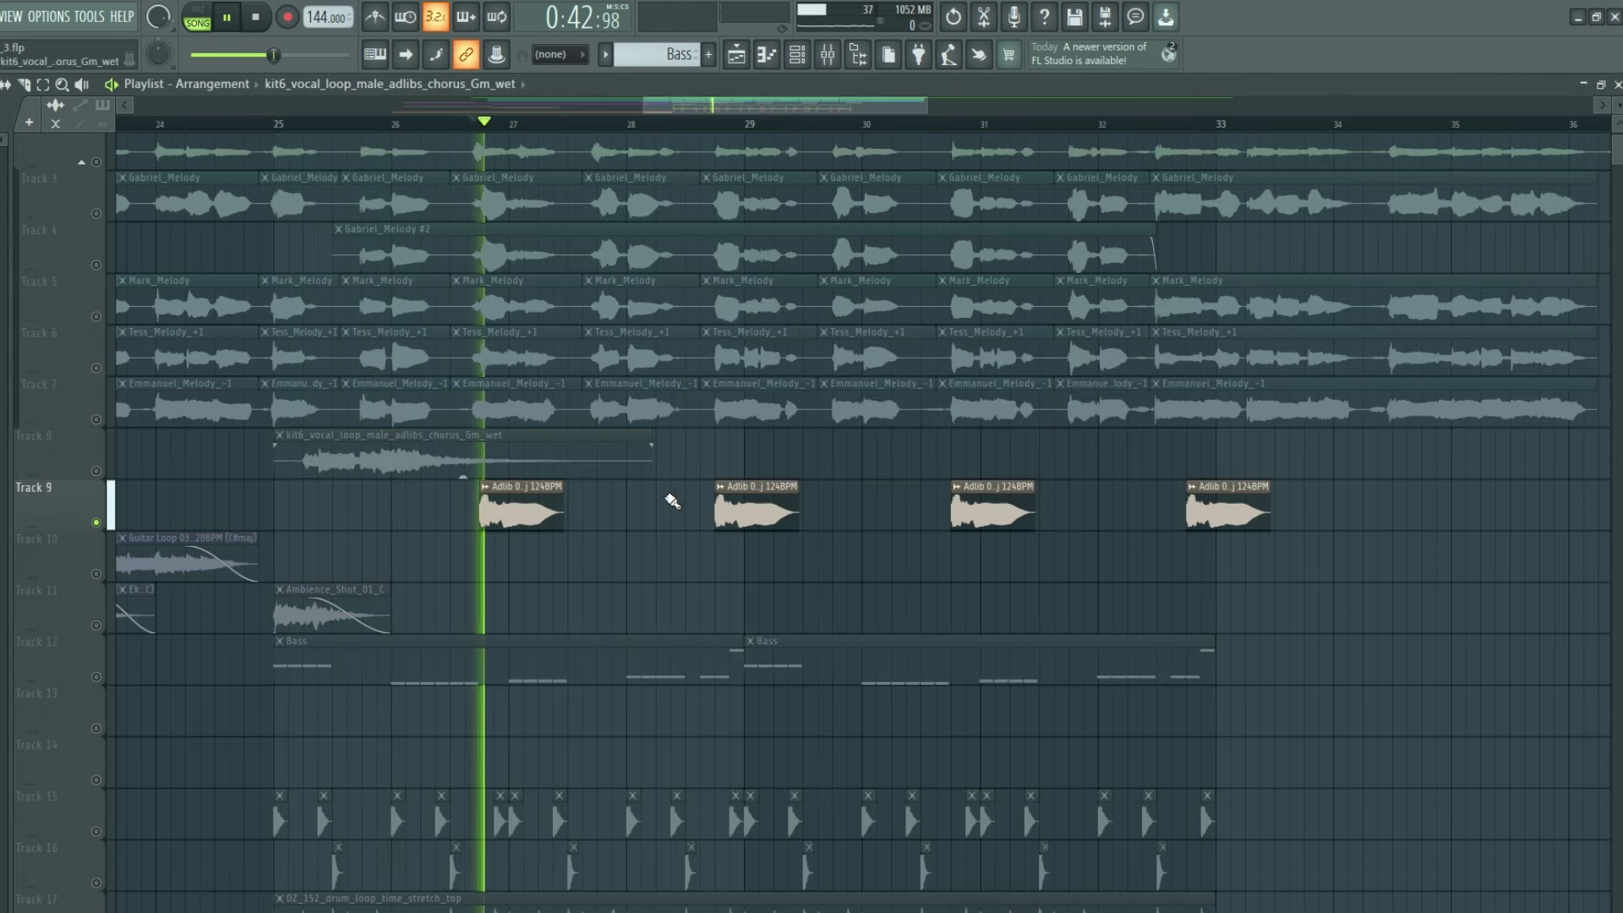
{"action": "scroll", "coordinate": [837, 117], "scroll_direction": "down", "scroll_amount": 5}
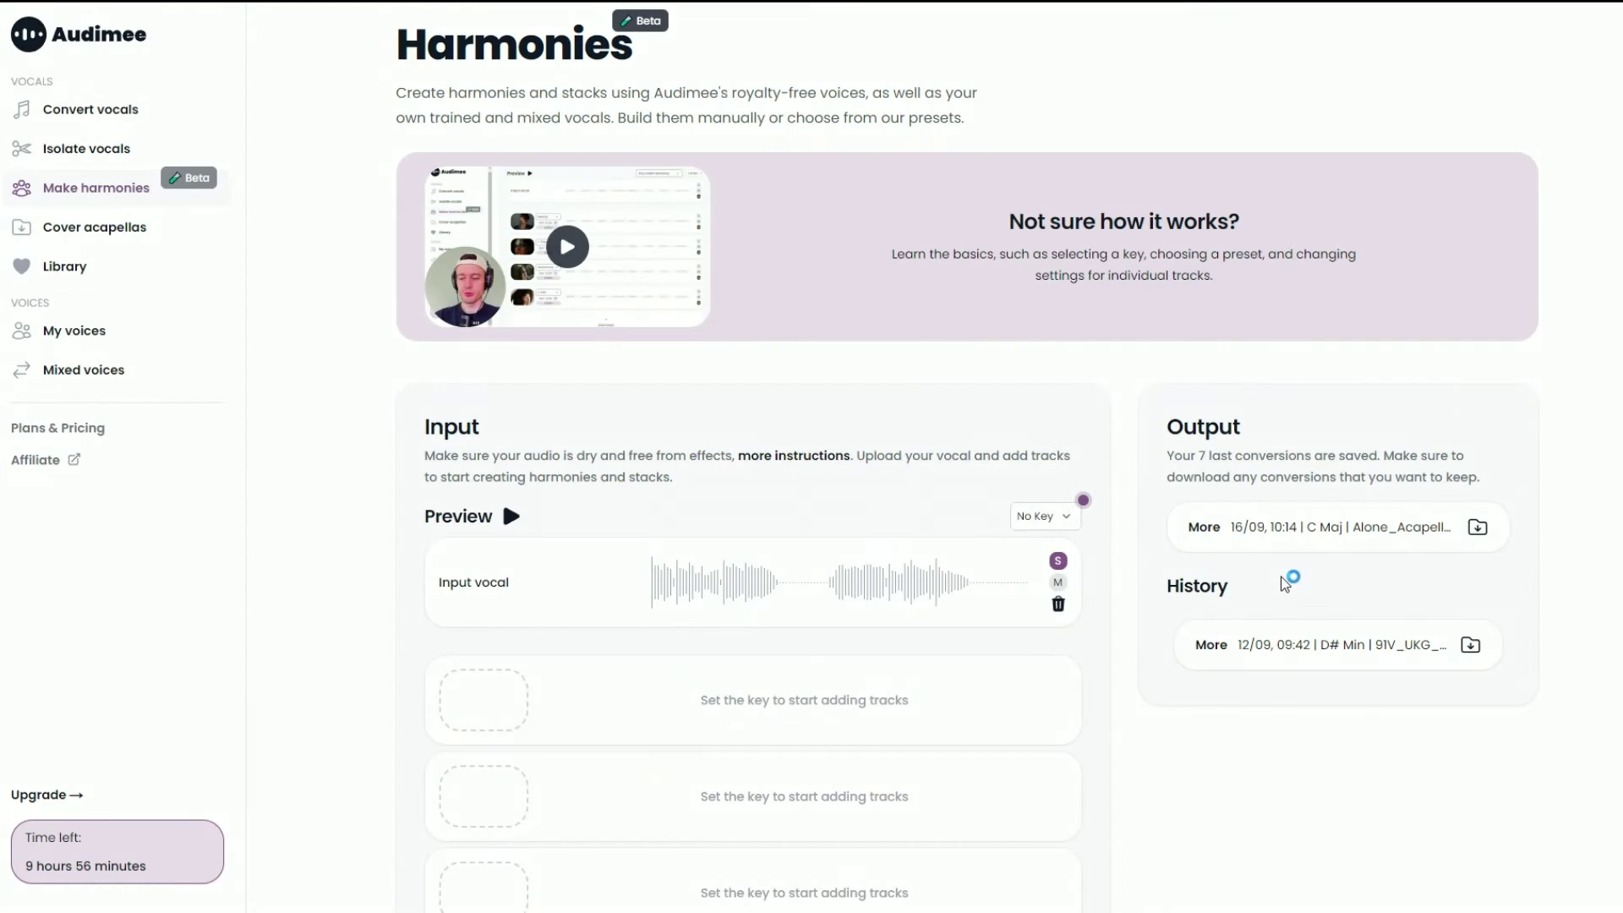
- Set the input vocal's key to B Min and load the Classical Unison Stack preset for the harmony tracks
{"action": "left_click", "coordinate": [1067, 516]}
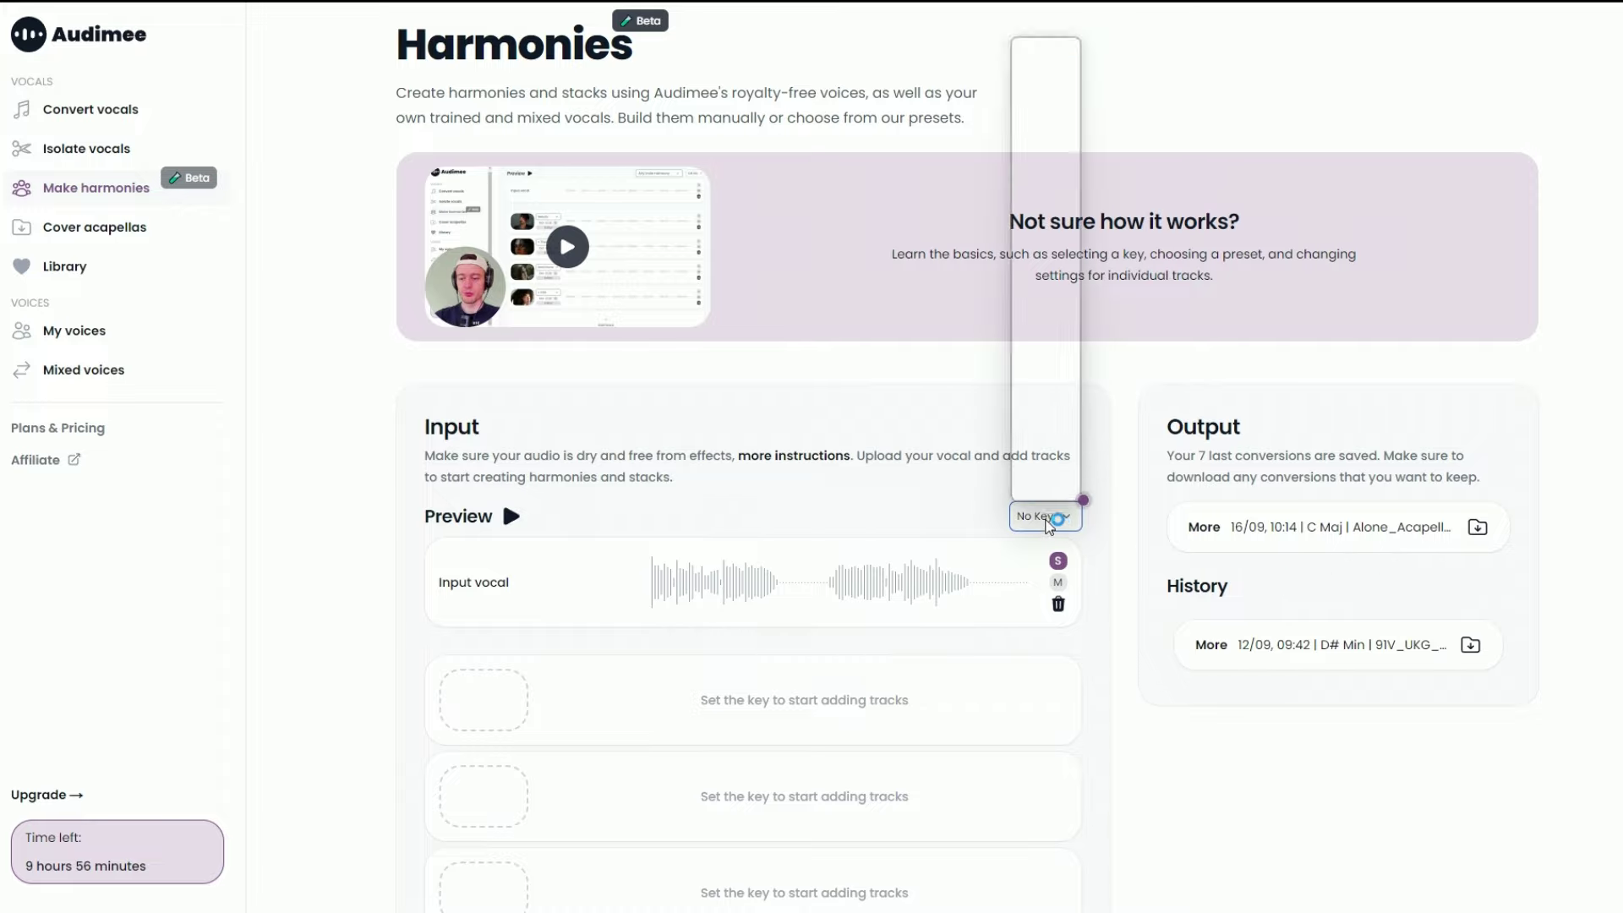
{"action": "scroll", "coordinate": [1041, 397], "scroll_direction": "down", "scroll_amount": 3}
{"action": "left_click", "coordinate": [1048, 488]}
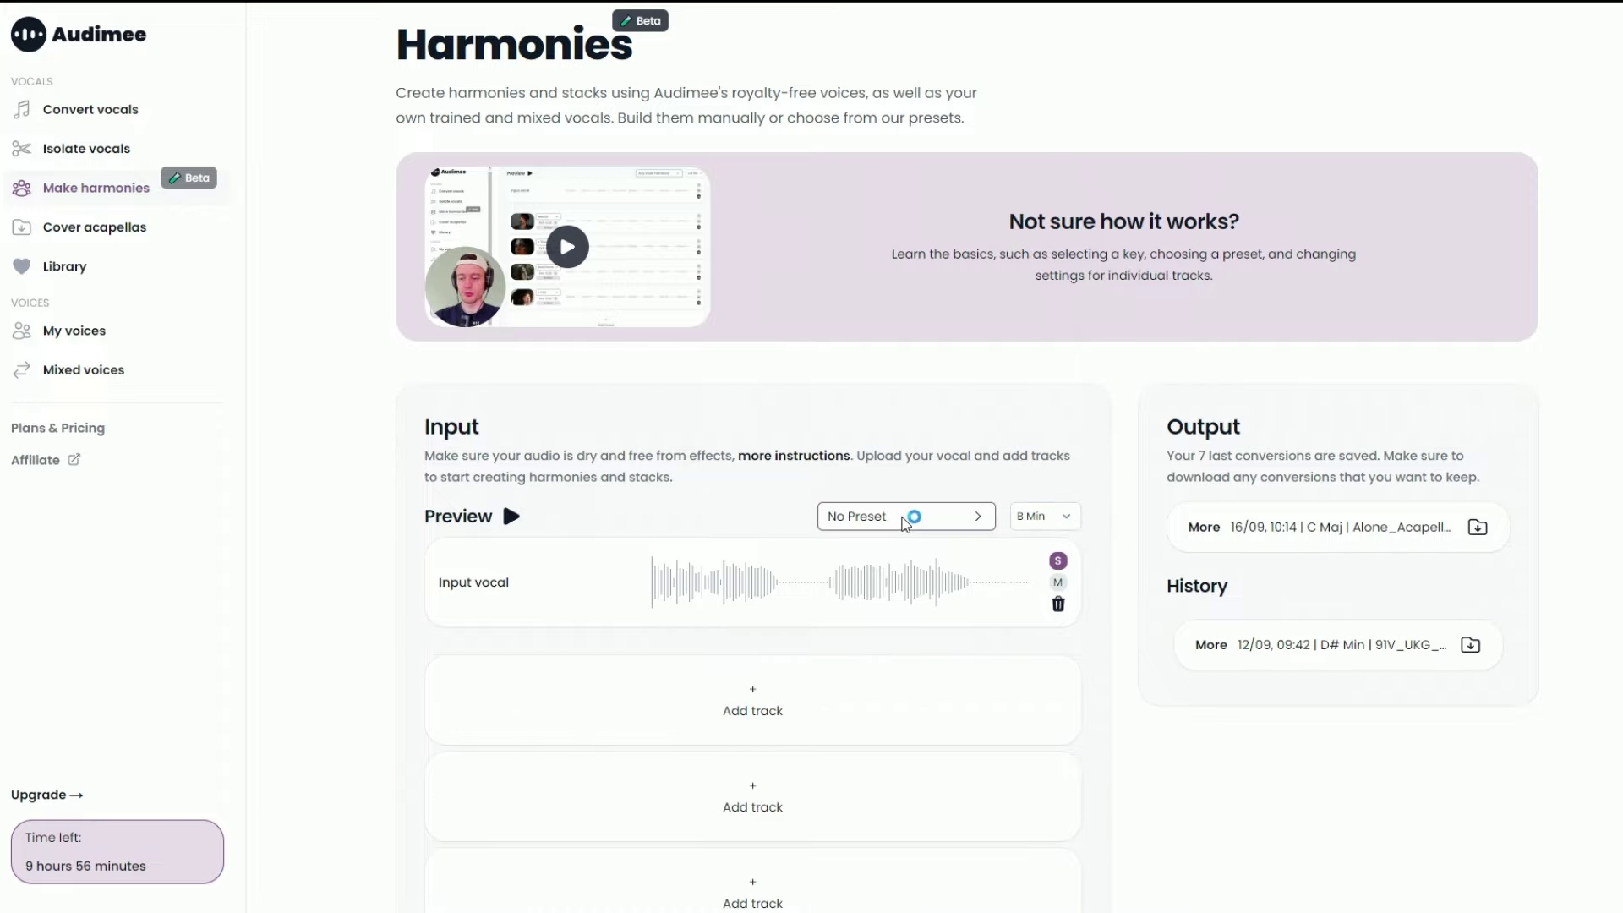
{"action": "left_click", "coordinate": [911, 518]}
{"action": "left_click", "coordinate": [909, 630]}
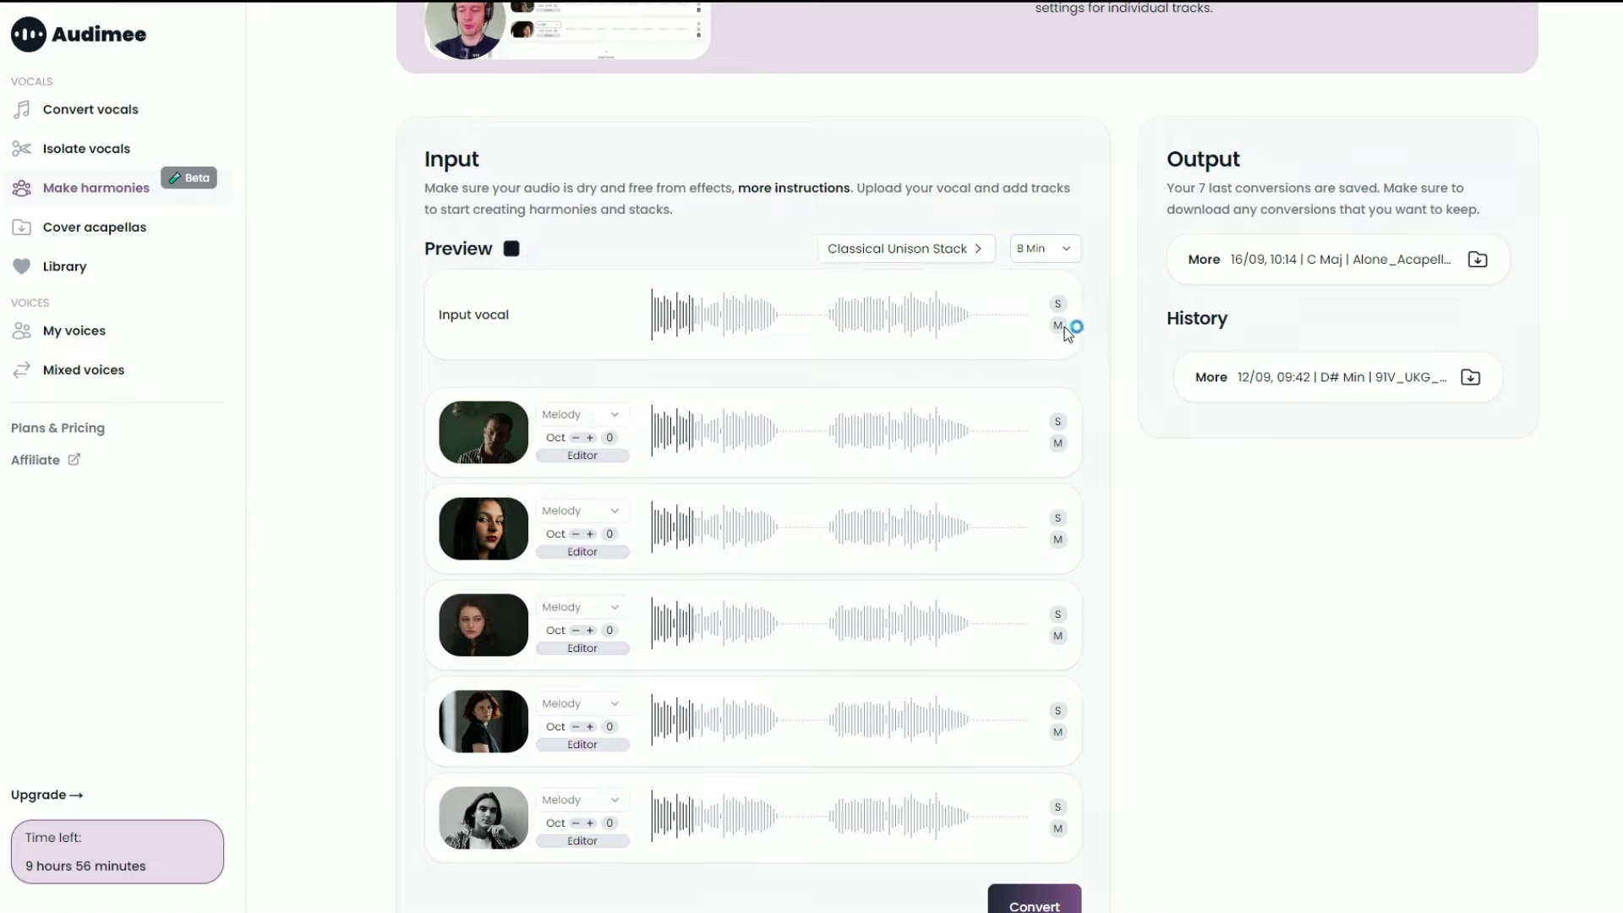
- Mute the input vocal, solo the first harmony track, raise its octave to 1 and preview it
{"action": "left_click", "coordinate": [1012, 396]}
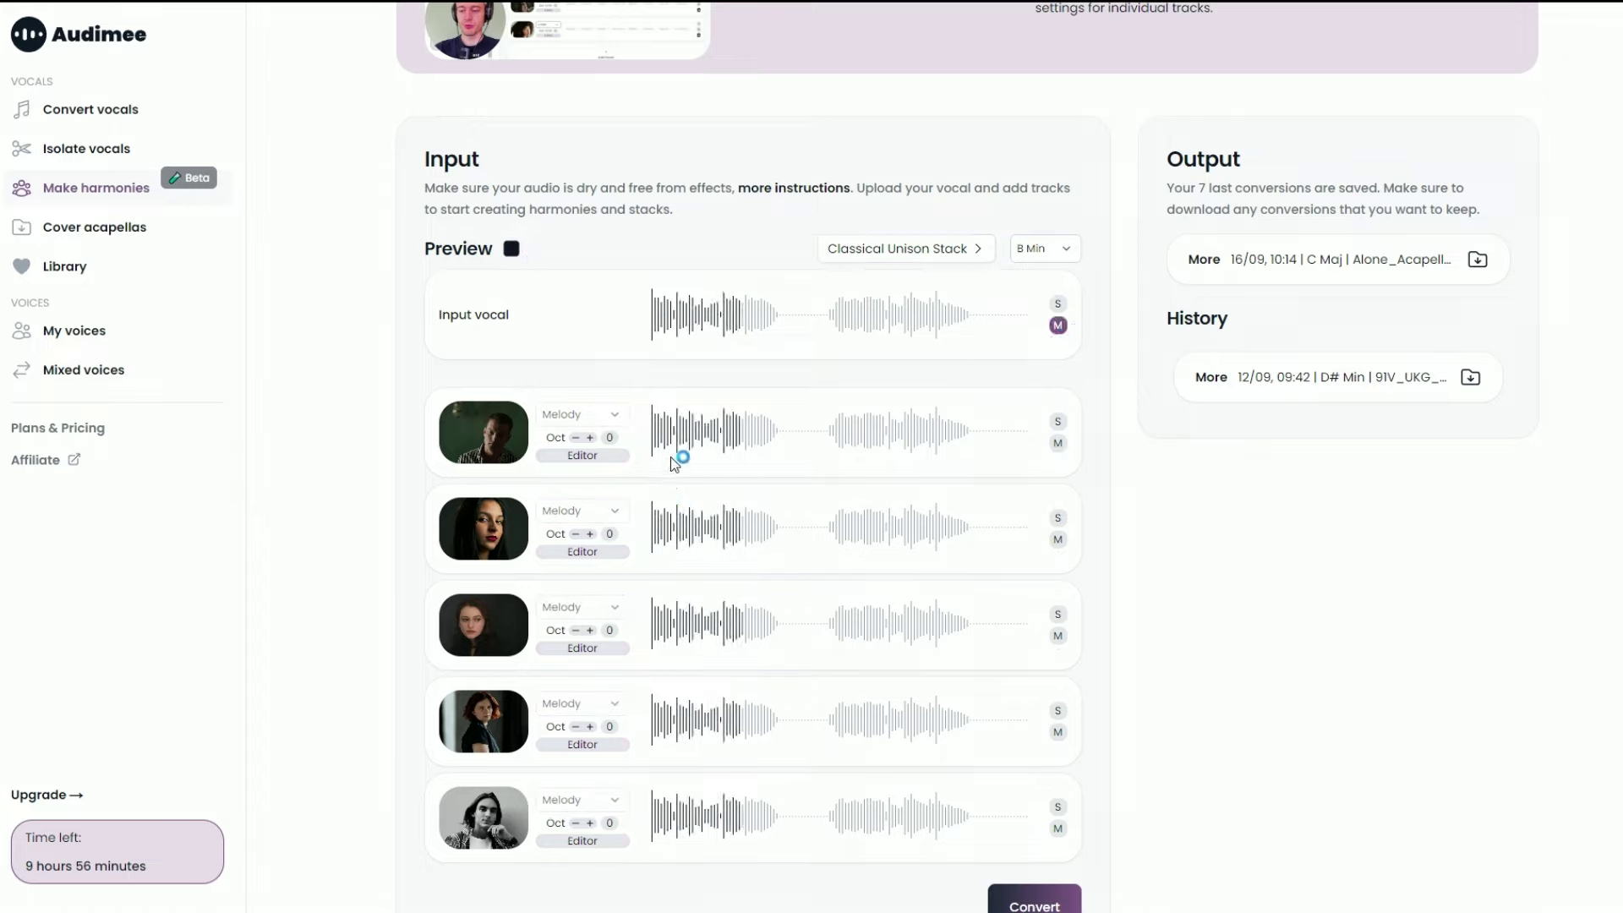
{"action": "left_click", "coordinate": [591, 438]}
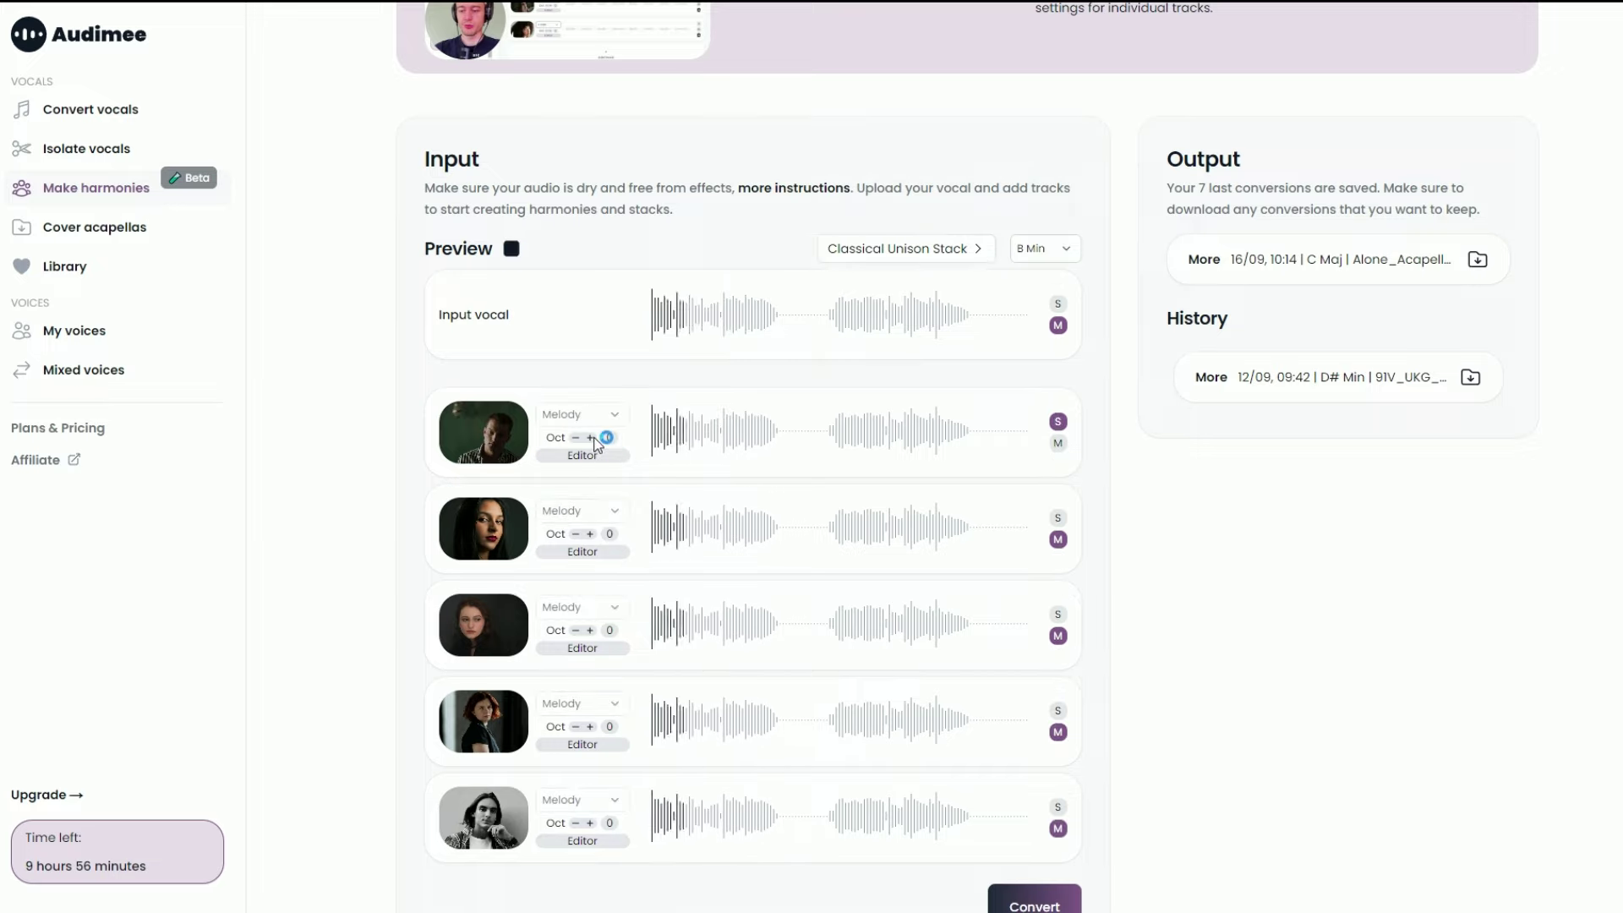
{"action": "double_click", "coordinate": [611, 437]}
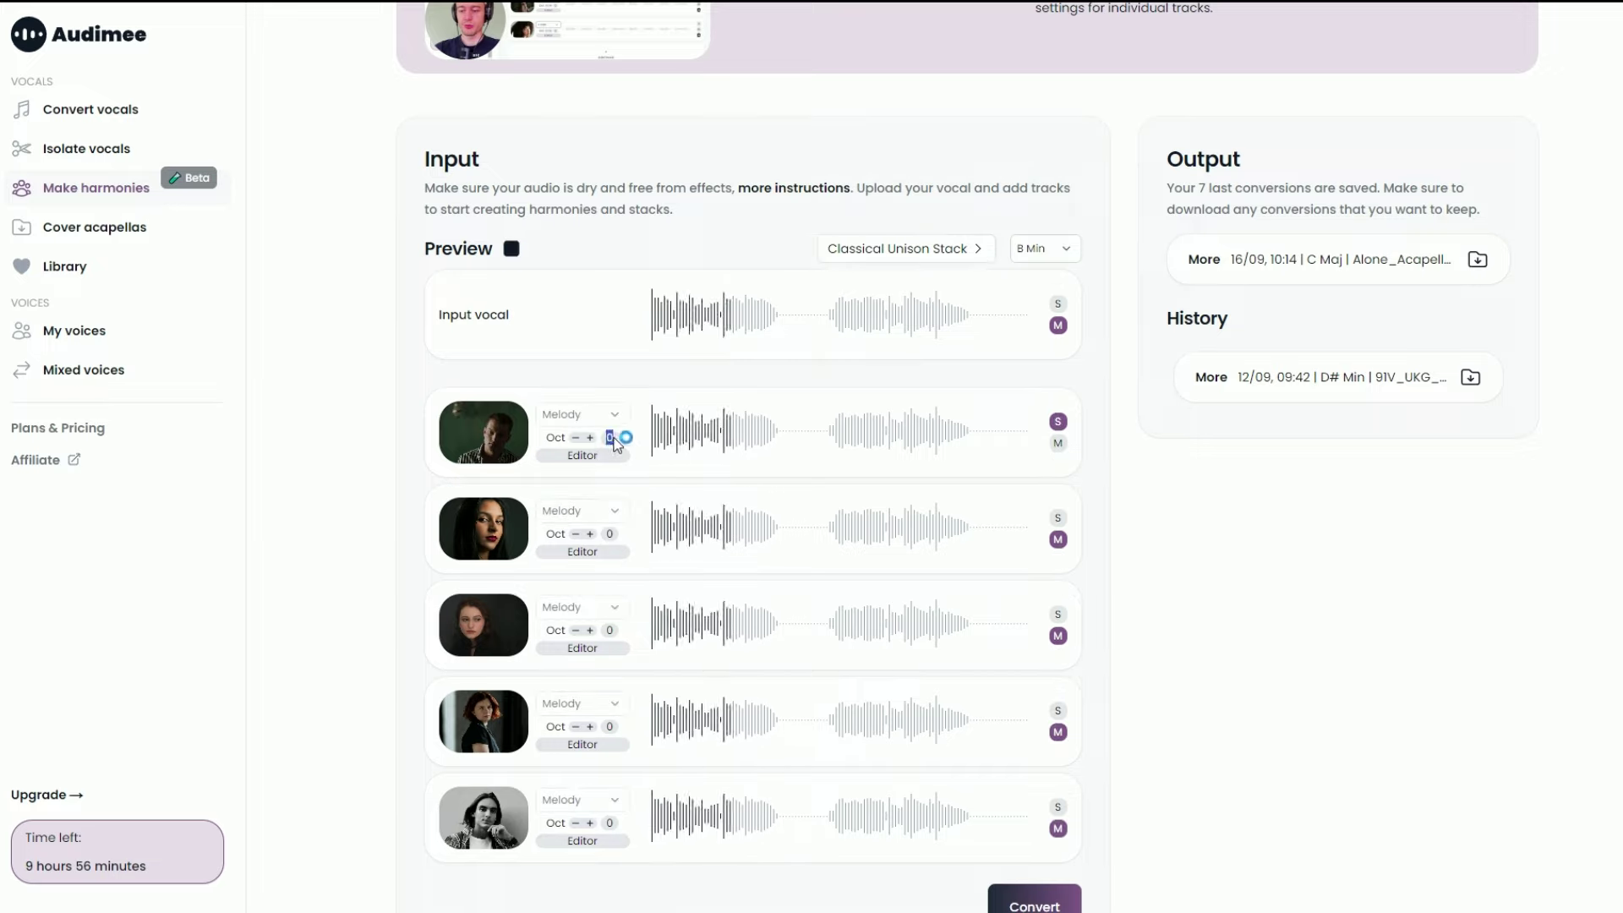
{"action": "left_click", "coordinate": [592, 438]}
{"action": "left_click", "coordinate": [511, 249]}
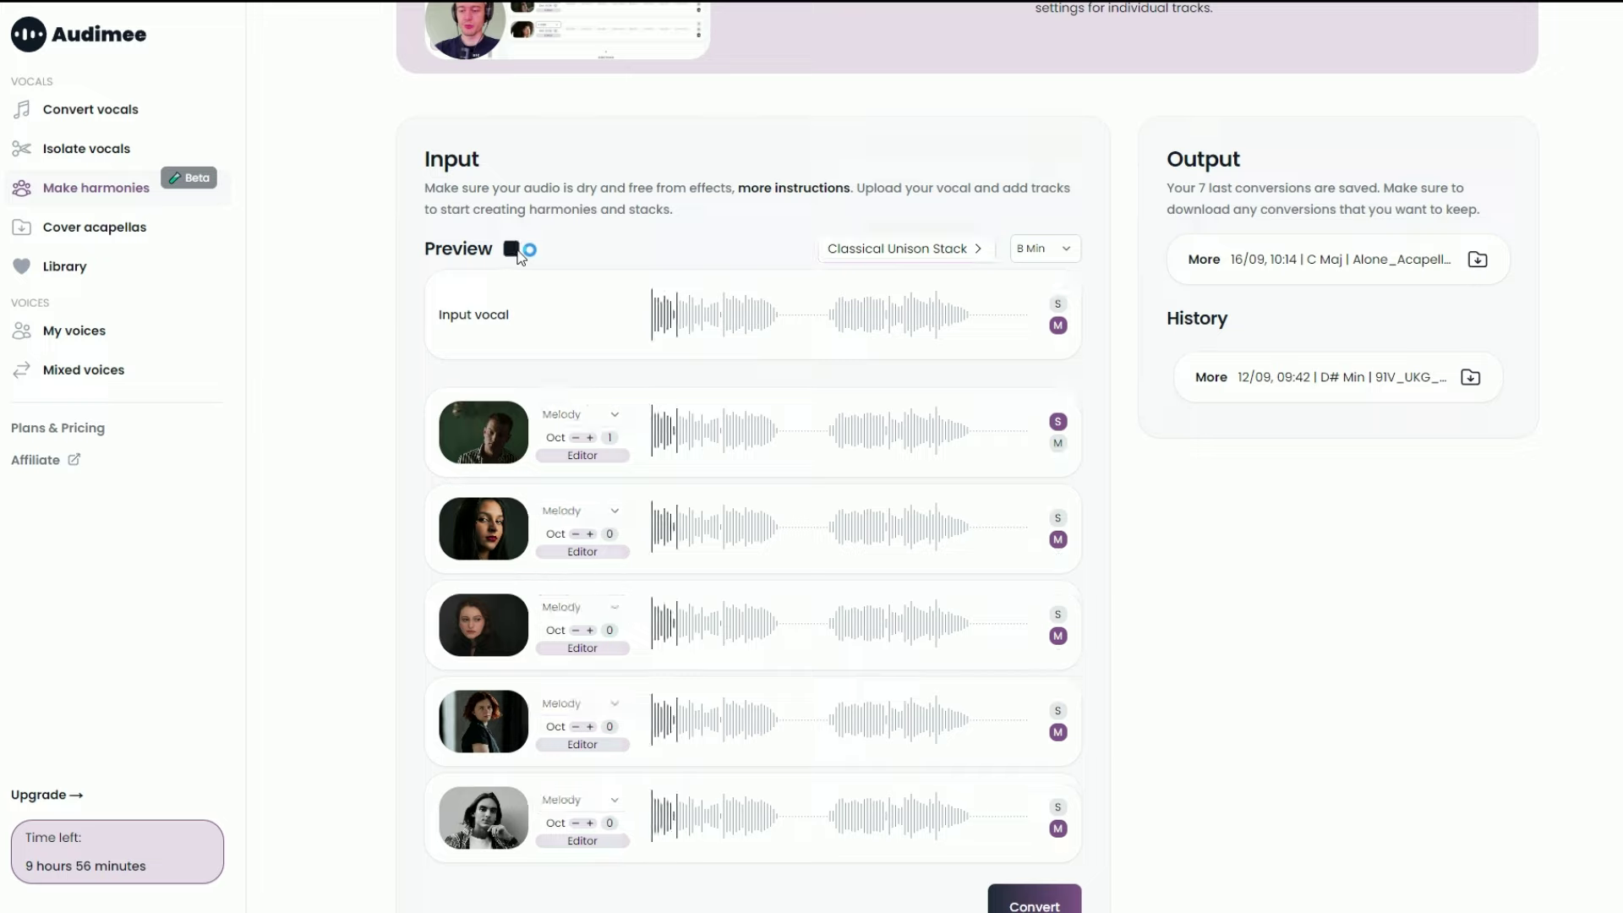
{"action": "left_click", "coordinate": [512, 249]}
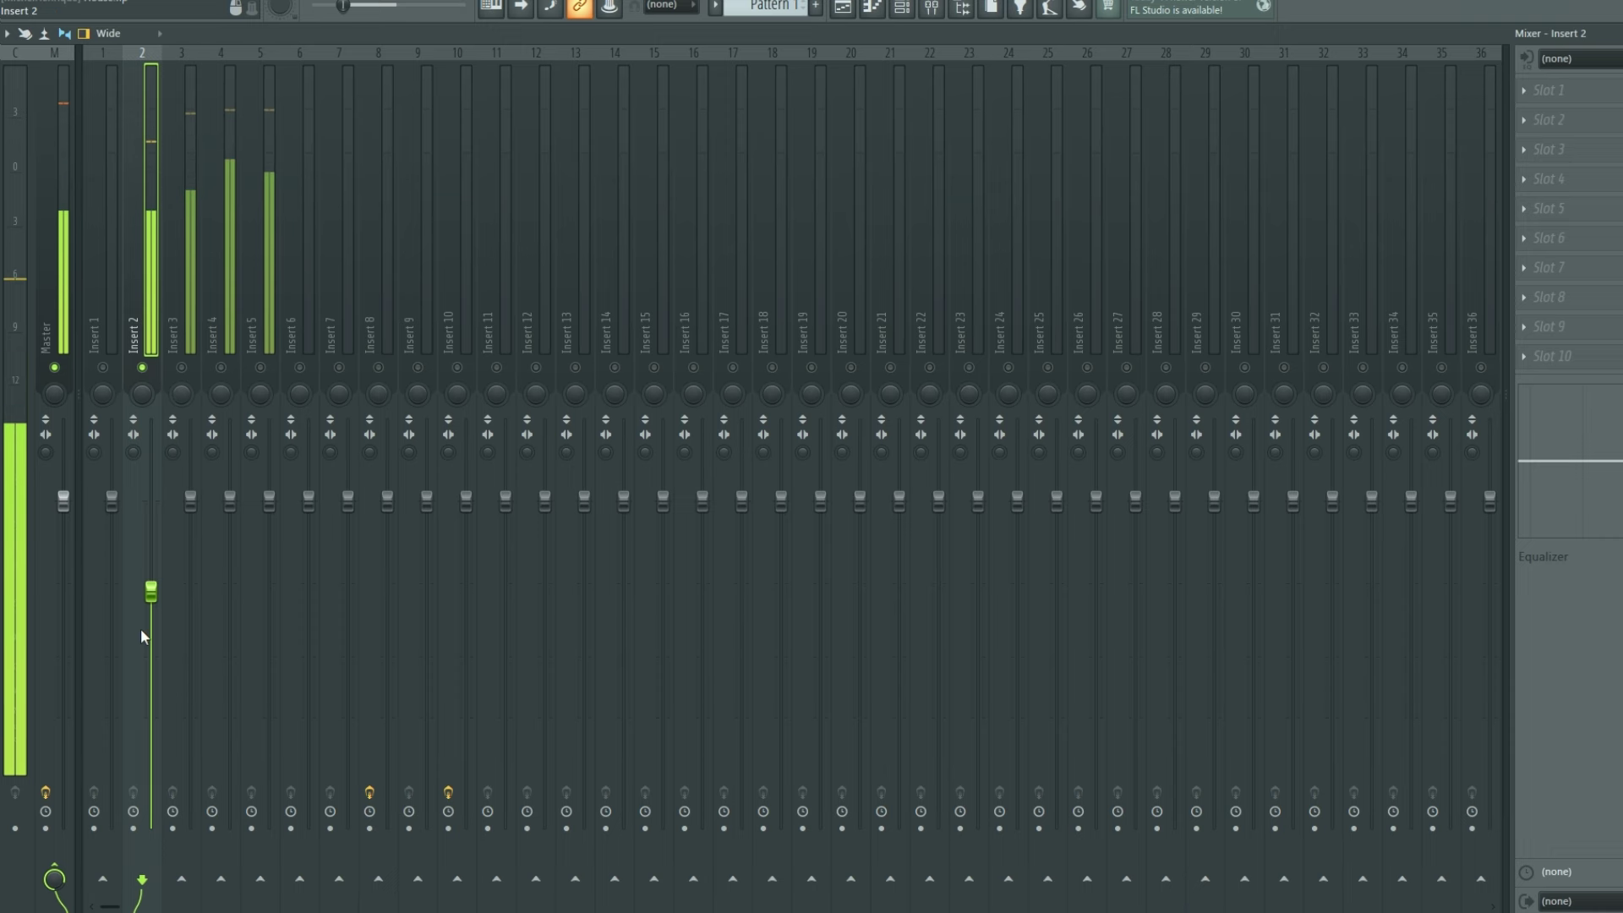
- Lower the harmony layers on Inserts 2 to 5 by ear, enabling them one after another during playback
{"action": "left_click_drag", "start_coordinate": [152, 591], "coordinate": [152, 622]}
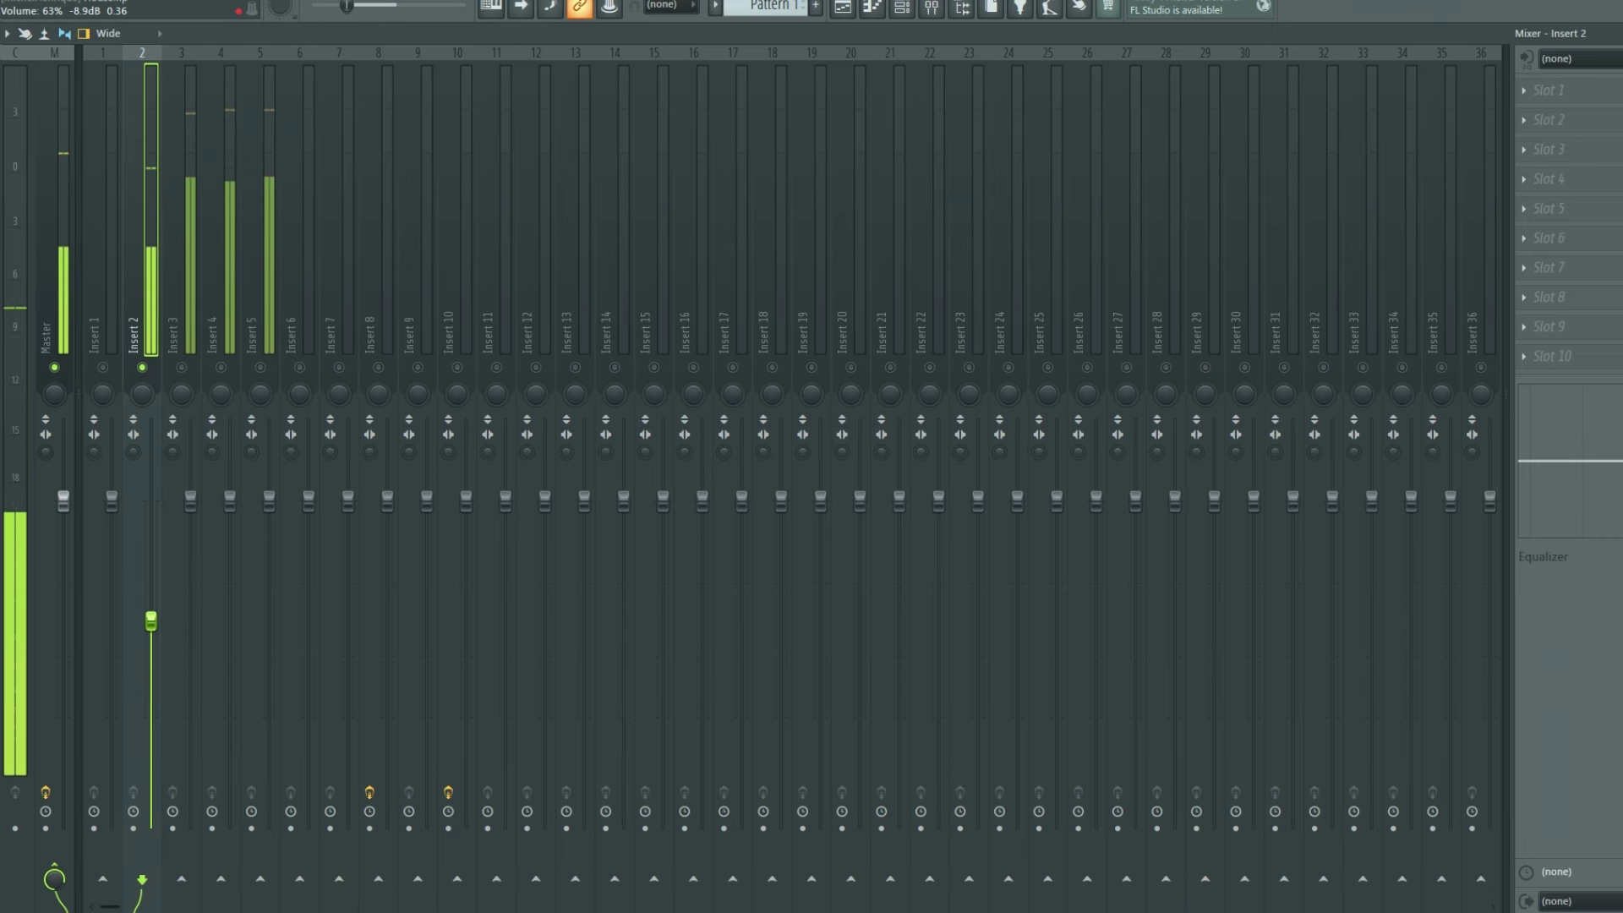
{"action": "left_click", "coordinate": [181, 367]}
{"action": "left_click_drag", "start_coordinate": [190, 500], "coordinate": [243, 672]}
{"action": "left_click", "coordinate": [220, 366]}
{"action": "right_click", "coordinate": [260, 367]}
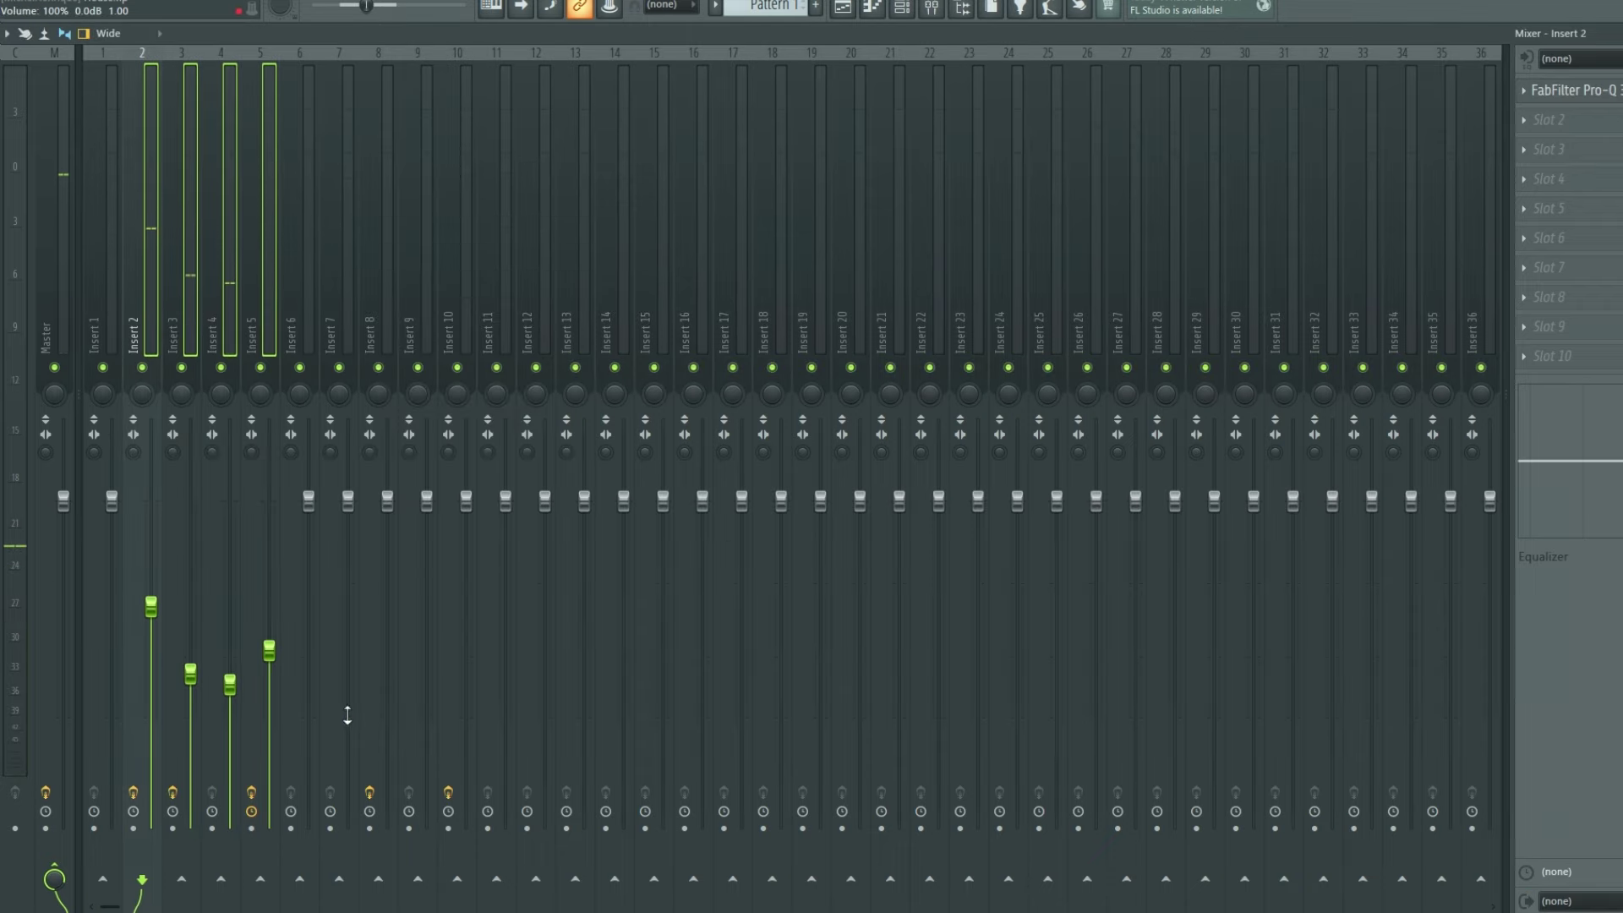
- Route the selected harmony Inserts 2 to 5 to Insert 6 only
{"action": "right_click", "coordinate": [301, 879]}
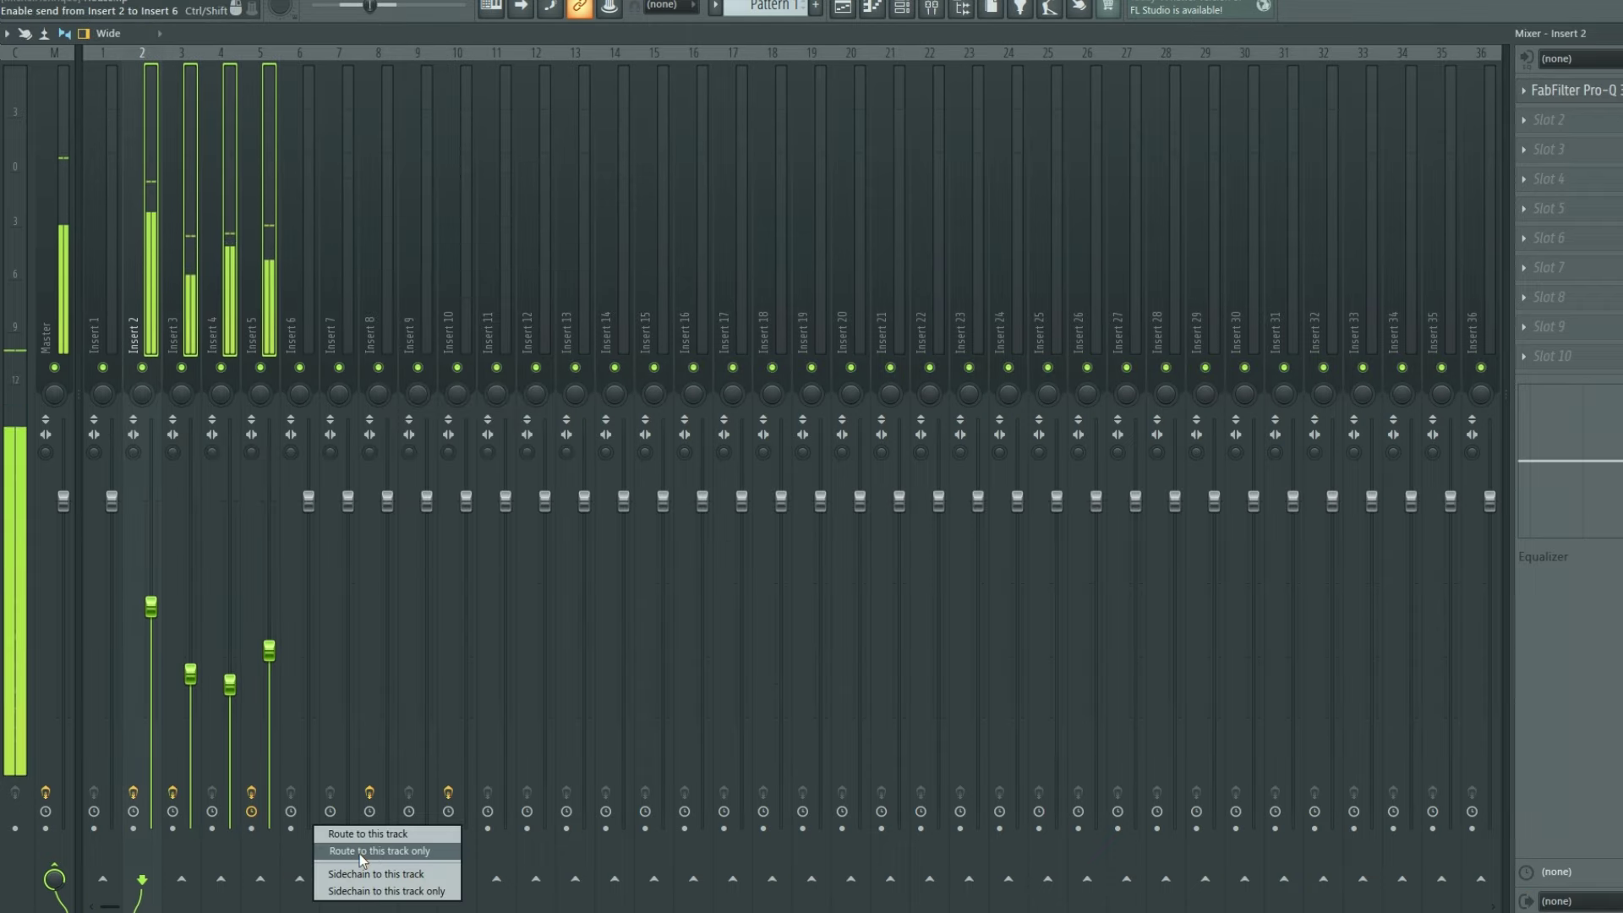
{"action": "left_click", "coordinate": [358, 854]}
- Add ValhallaVintageVerb to Insert 6 with a decay of about 1.42 s and a mix of about 13.6 %
{"action": "left_click", "coordinate": [306, 272]}
{"action": "left_click", "coordinate": [1549, 90]}
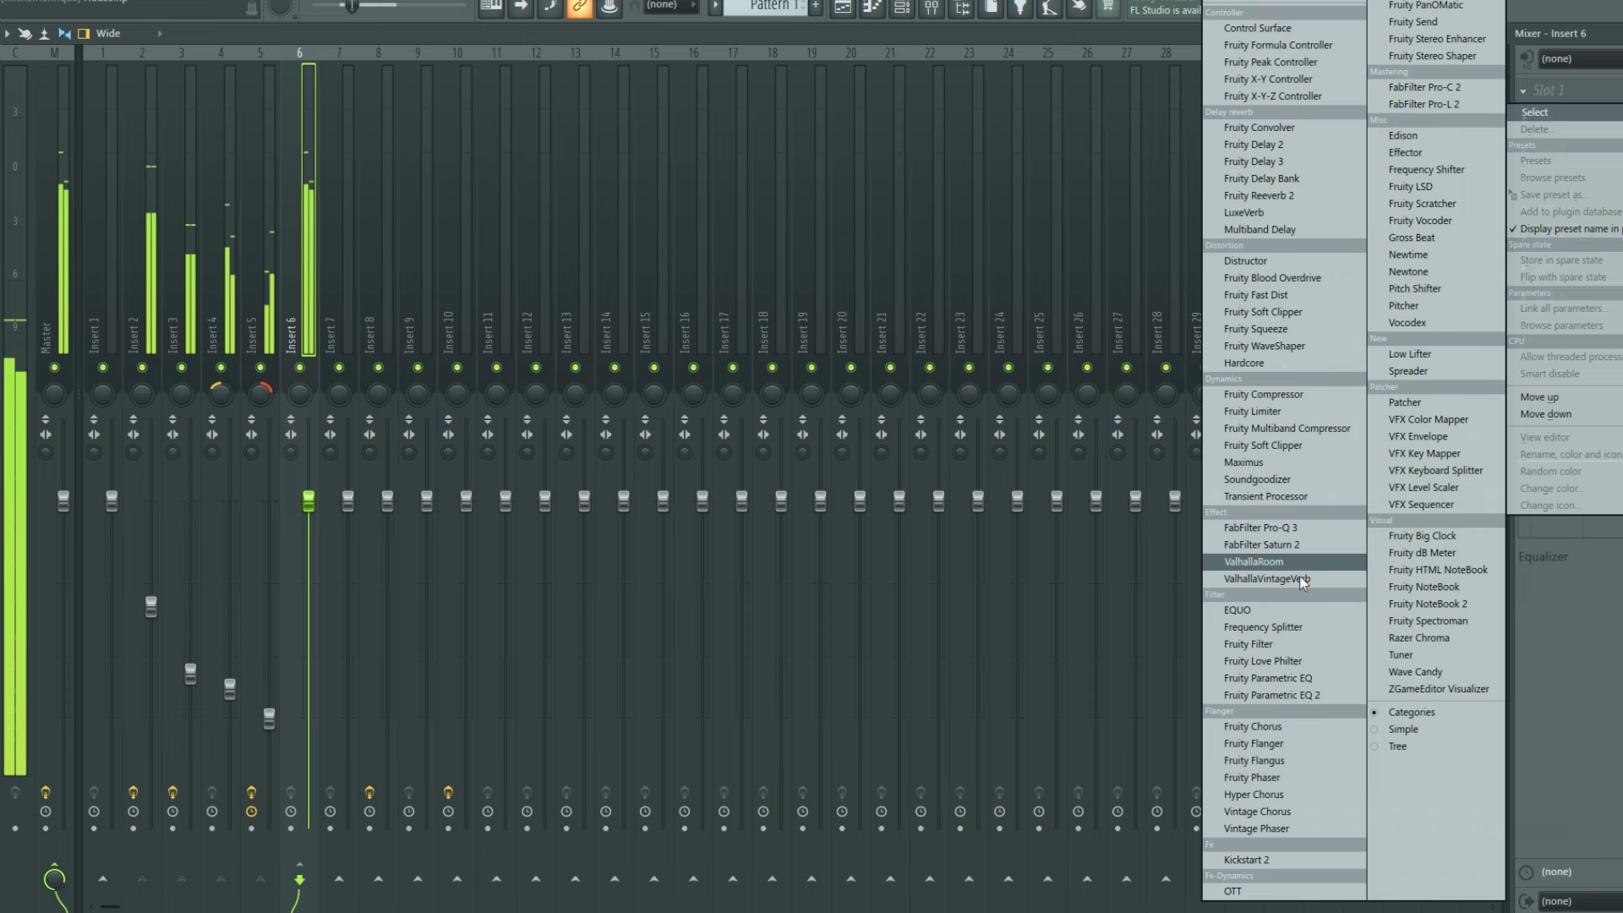
{"action": "left_click", "coordinate": [1268, 577]}
{"action": "left_click_drag", "start_coordinate": [469, 212], "coordinate": [590, 202]}
{"action": "left_click_drag", "start_coordinate": [449, 397], "coordinate": [445, 445]}
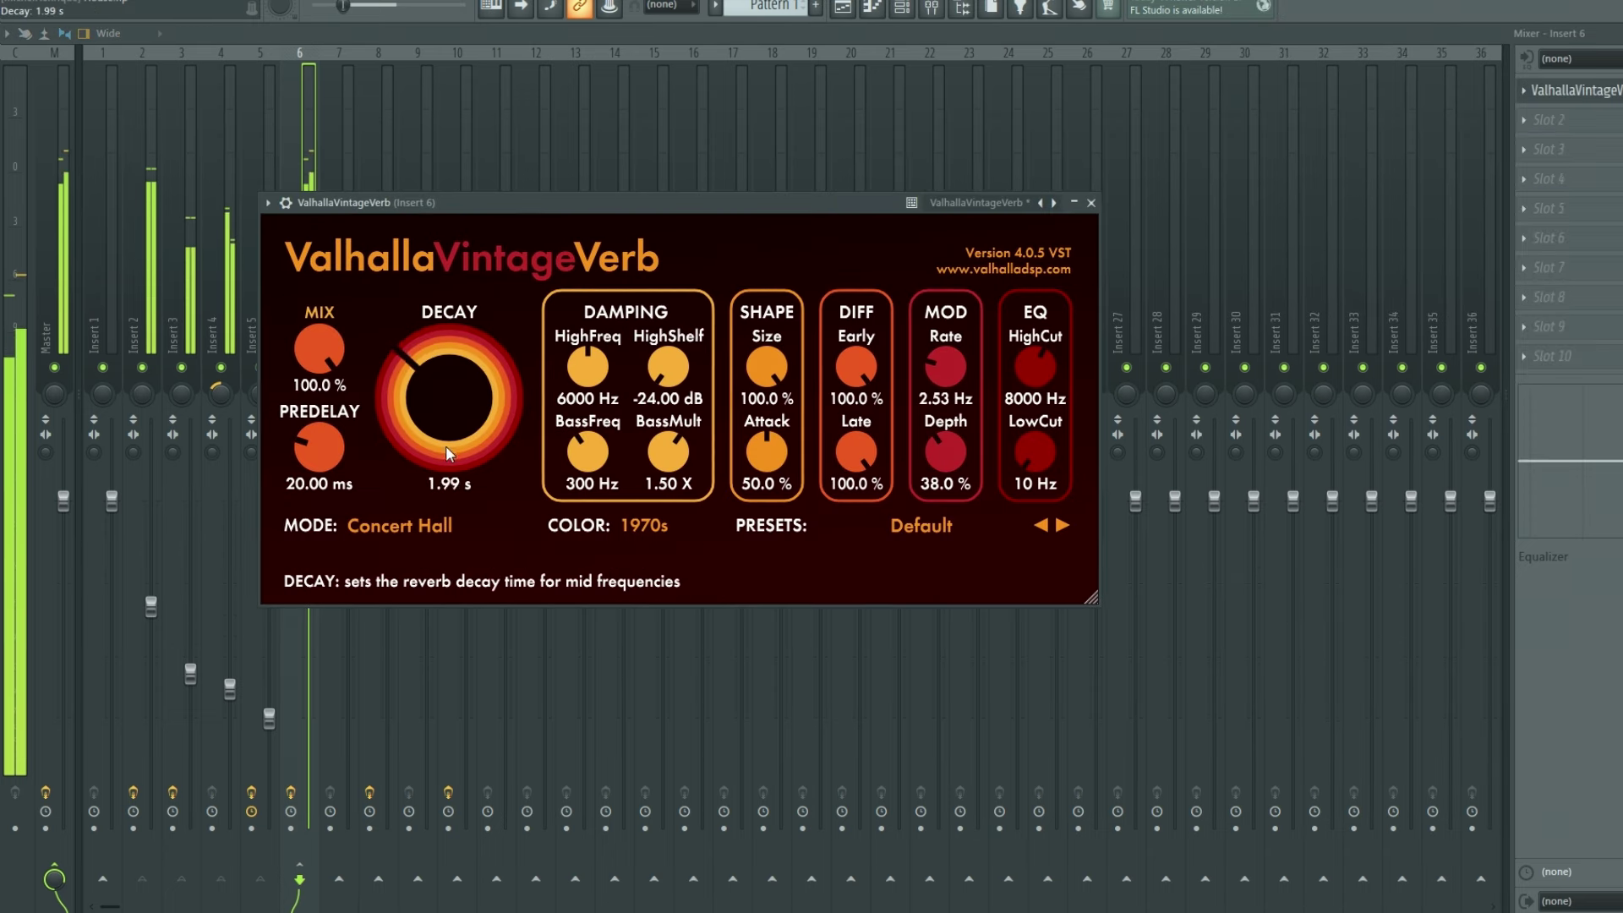
{"action": "left_click_drag", "start_coordinate": [319, 348], "coordinate": [262, 565]}
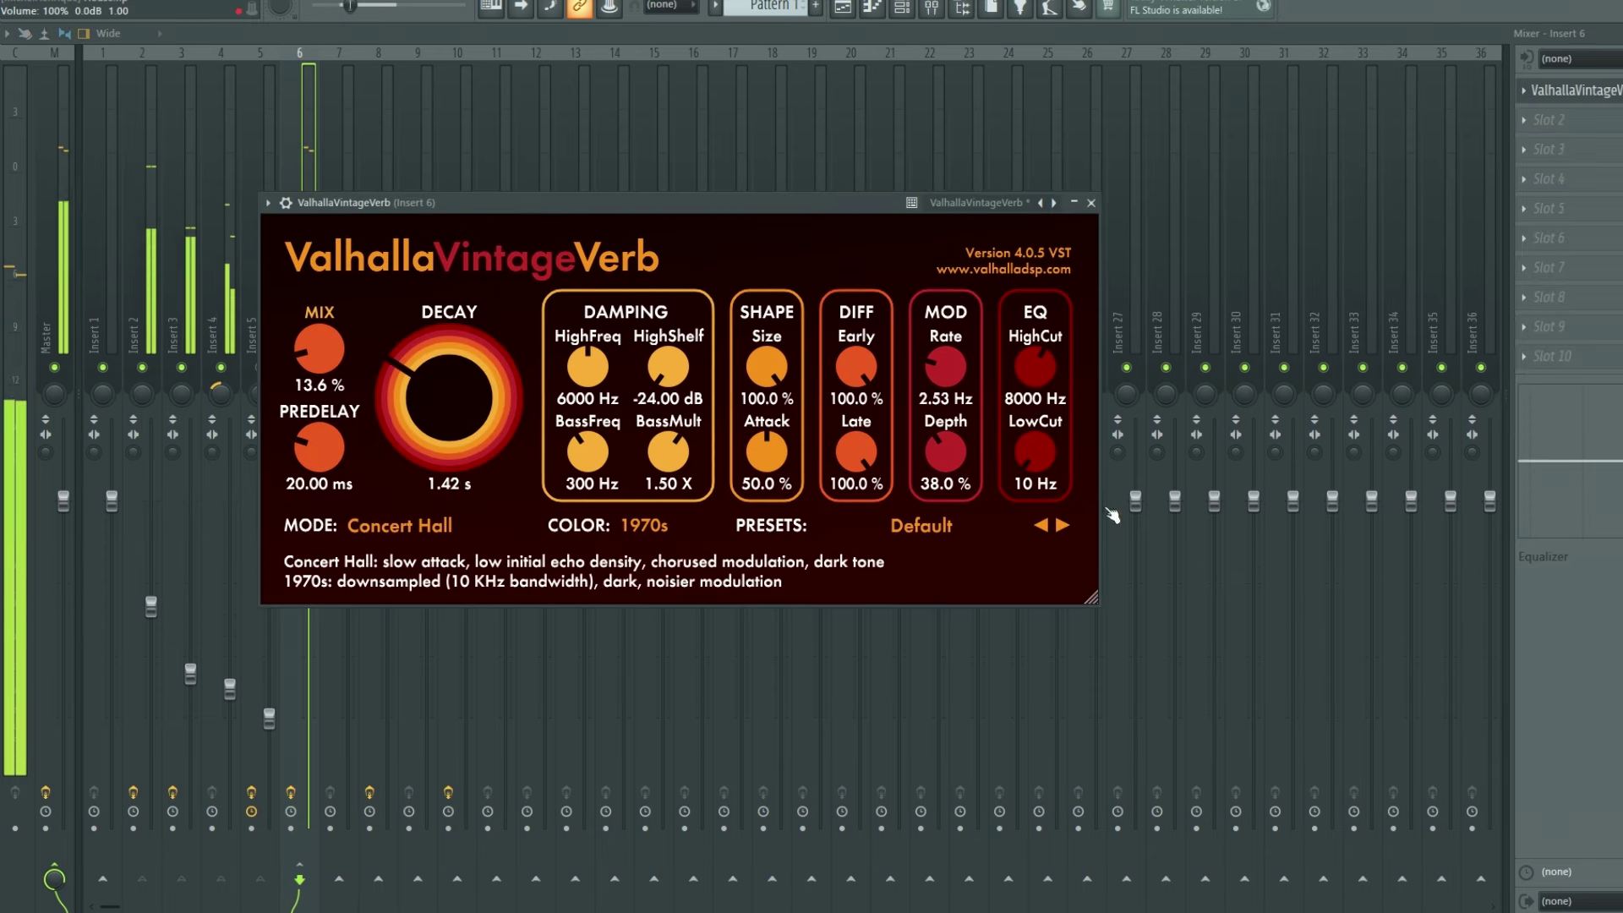
{"action": "key", "text": "Escape"}
- Adjust the mix of ValhallaVintageVerb on Insert 1 during playback
{"action": "left_click", "coordinate": [190, 591]}
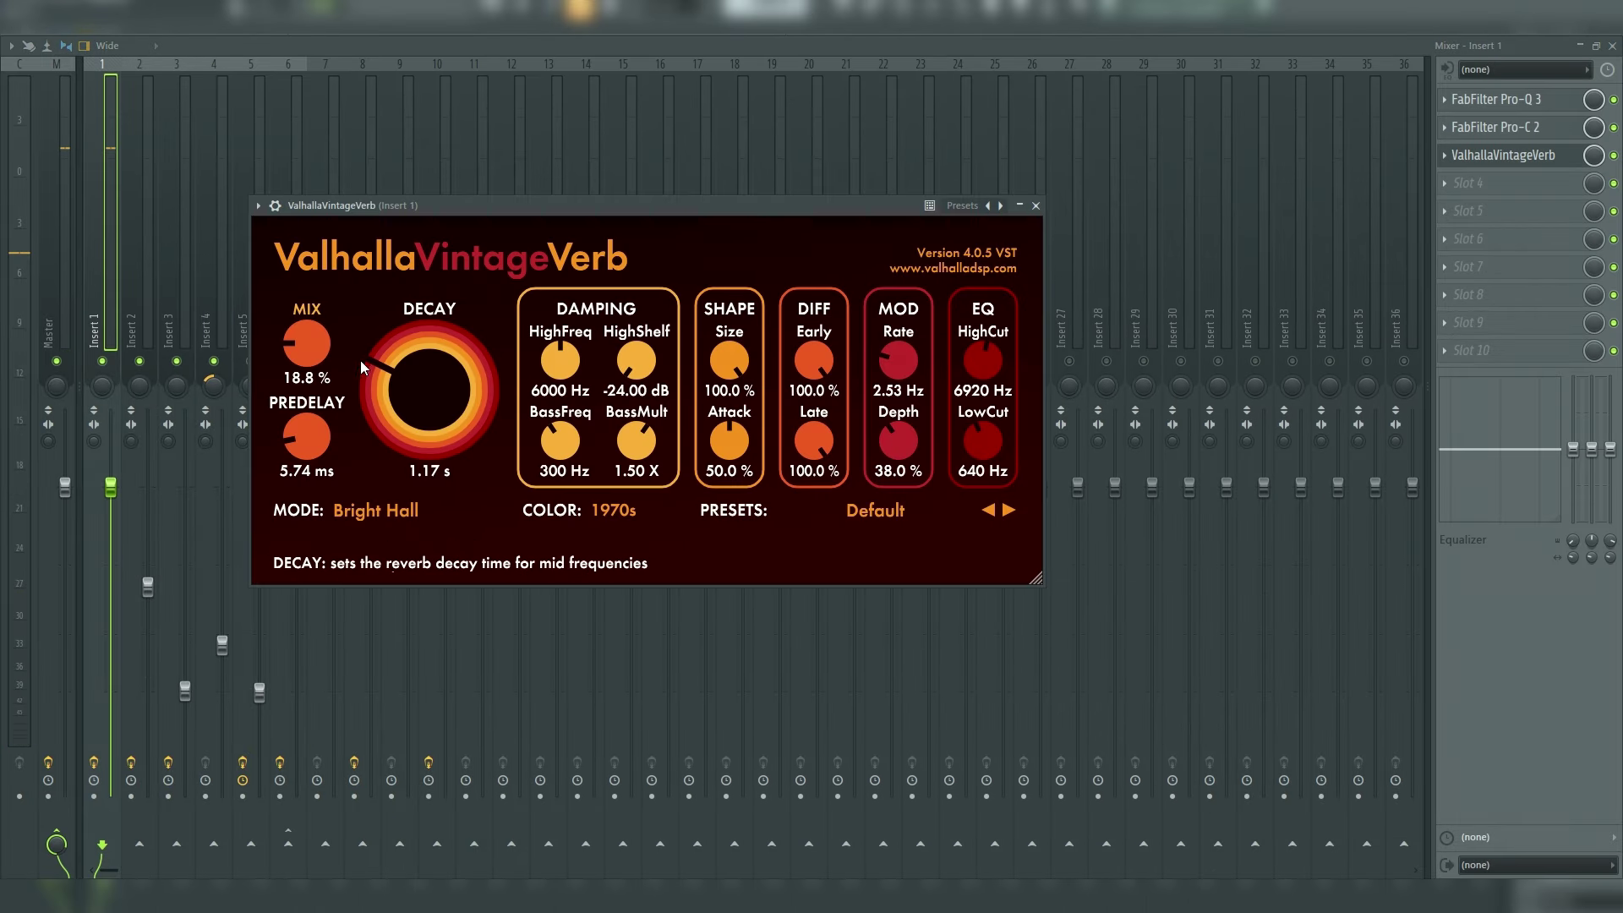
{"action": "left_click_drag", "start_coordinate": [306, 344], "coordinate": [372, 423]}
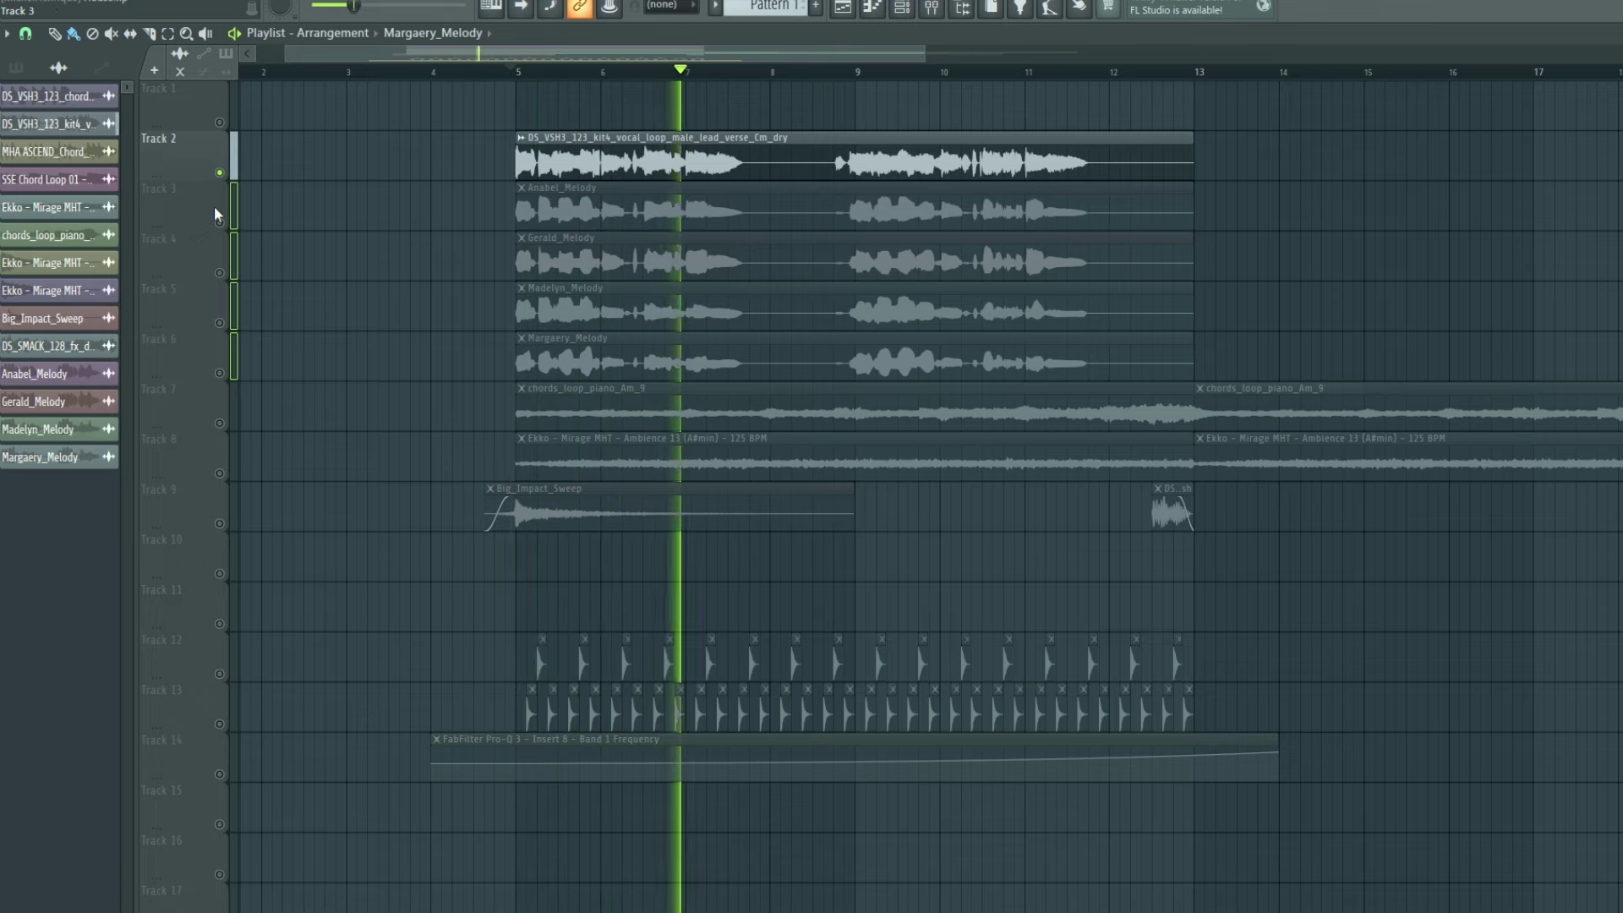
- Play the arrangement to hear the dry lead vocal against the harmony layers
{"action": "left_click", "coordinate": [401, 72]}
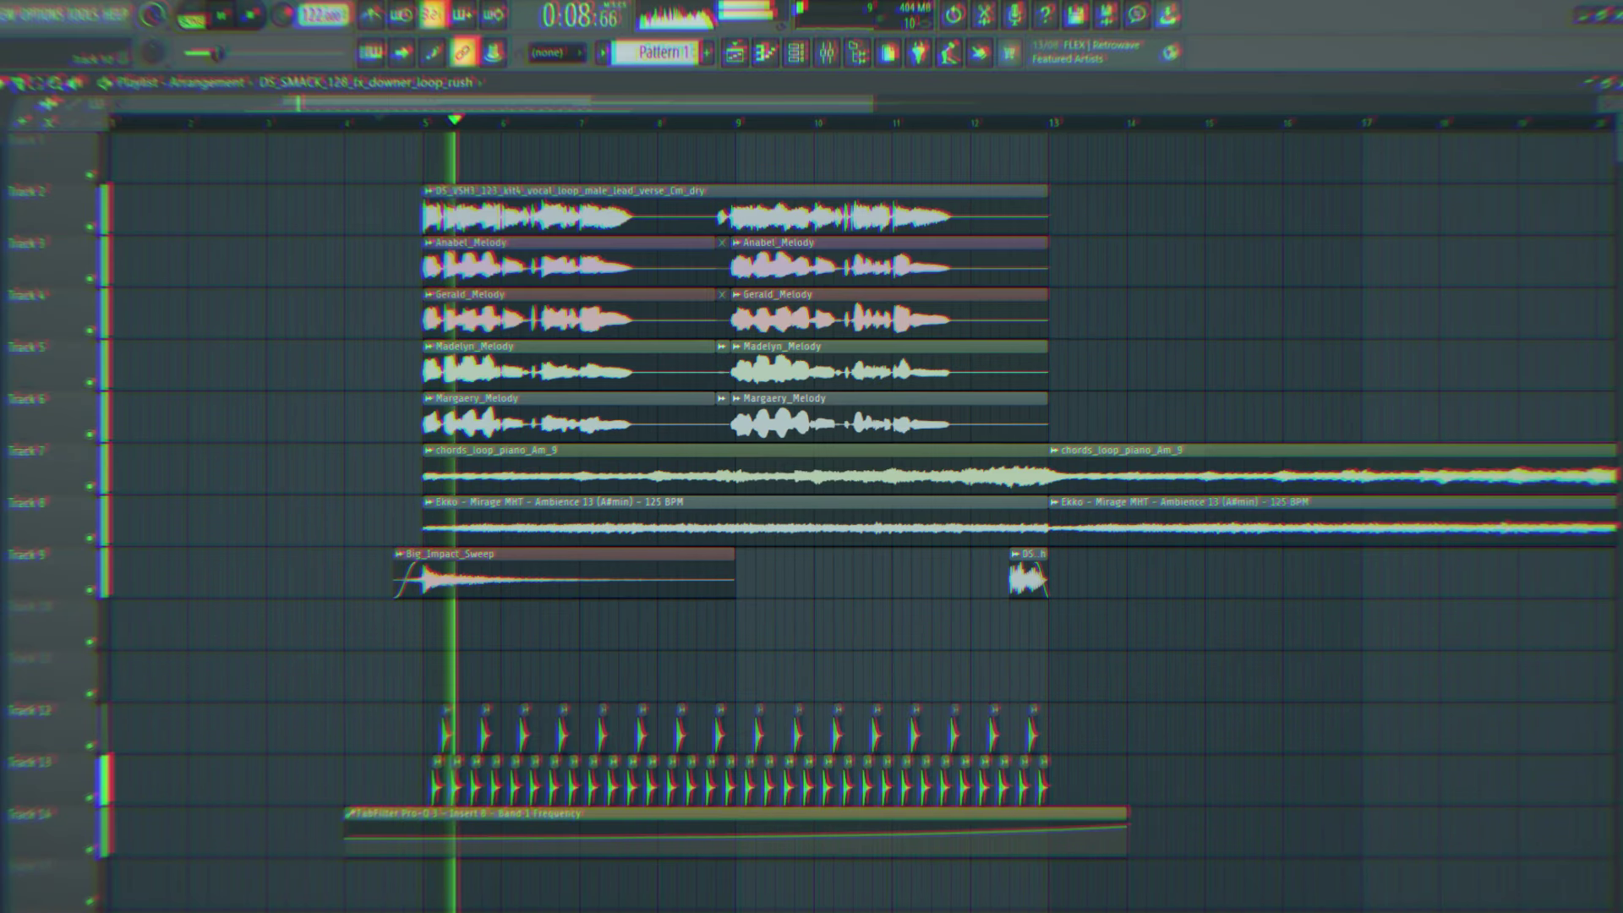